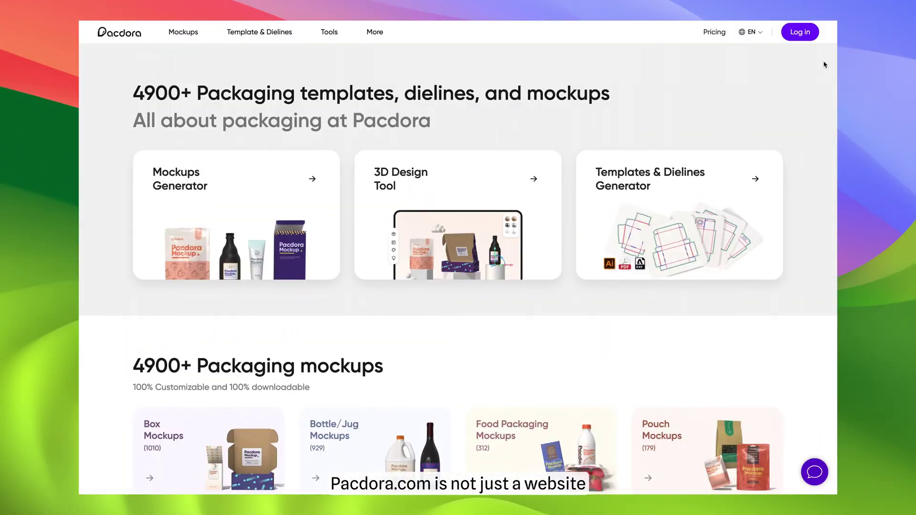
Step: Browse the packaging mockups, dielines and 3D design tool examples on the home page and in the mockup library
{"action": "scroll", "coordinate": [824, 64], "scroll_direction": "down", "scroll_amount": 3}
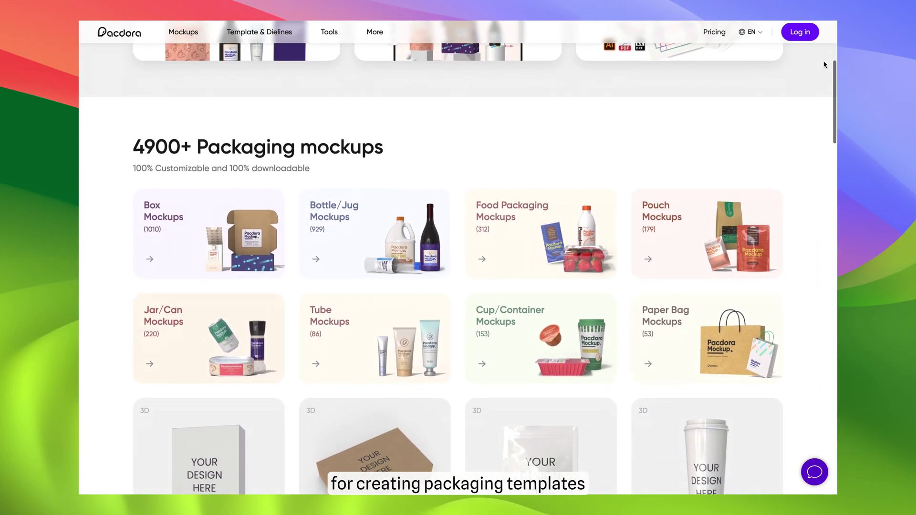
{"action": "scroll", "coordinate": [823, 64], "scroll_direction": "down", "scroll_amount": 2}
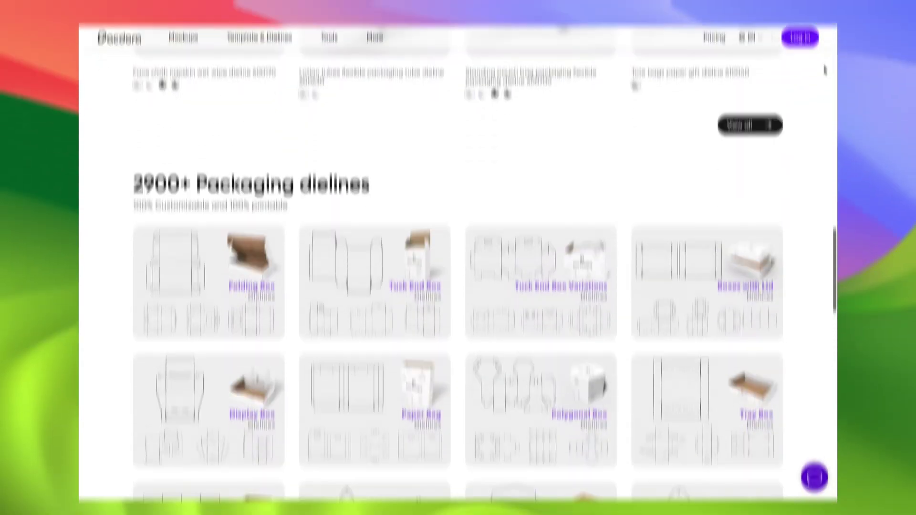
{"action": "scroll", "coordinate": [824, 64], "scroll_direction": "down", "scroll_amount": 3}
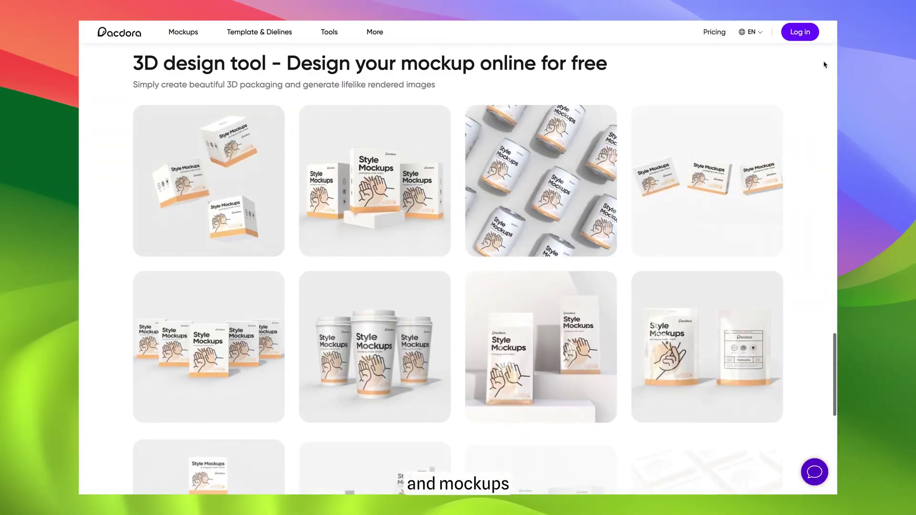
{"action": "scroll", "coordinate": [824, 64], "scroll_direction": "down", "scroll_amount": 1}
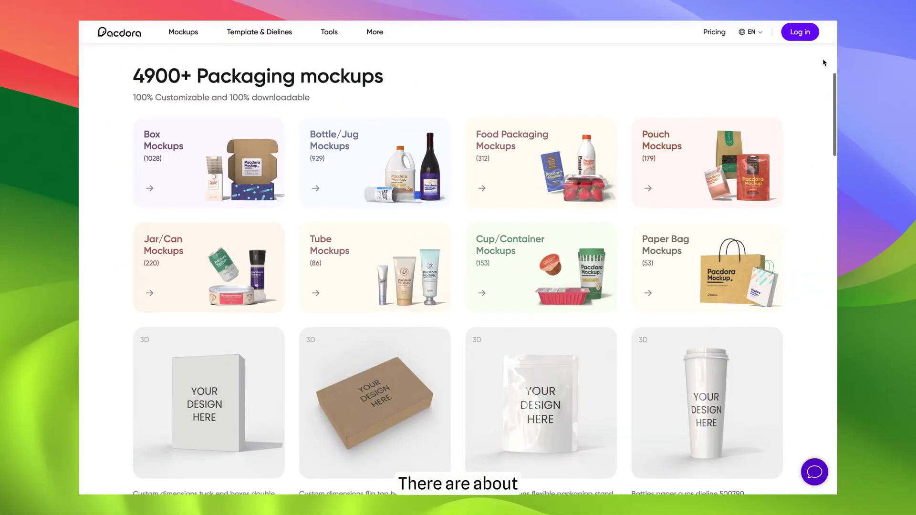
{"action": "scroll", "coordinate": [824, 63], "scroll_direction": "down", "scroll_amount": 3}
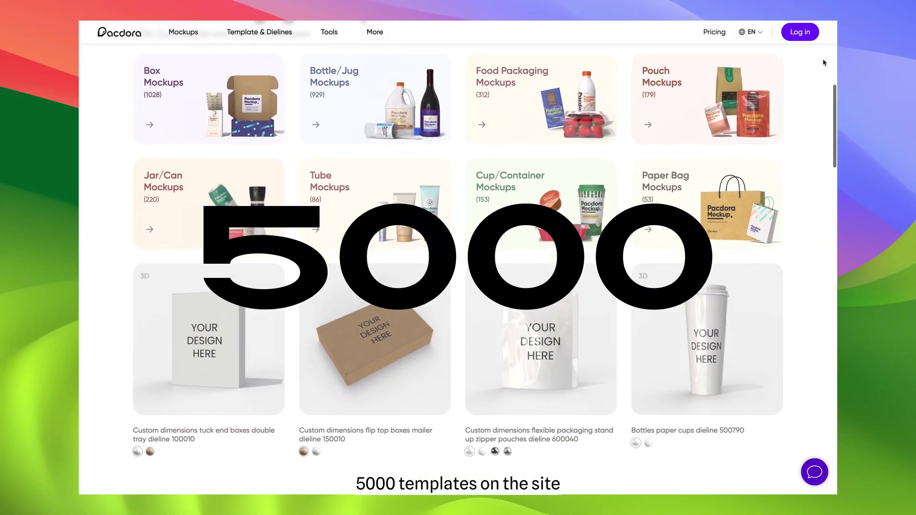
{"action": "scroll", "coordinate": [823, 63], "scroll_direction": "down", "scroll_amount": 7}
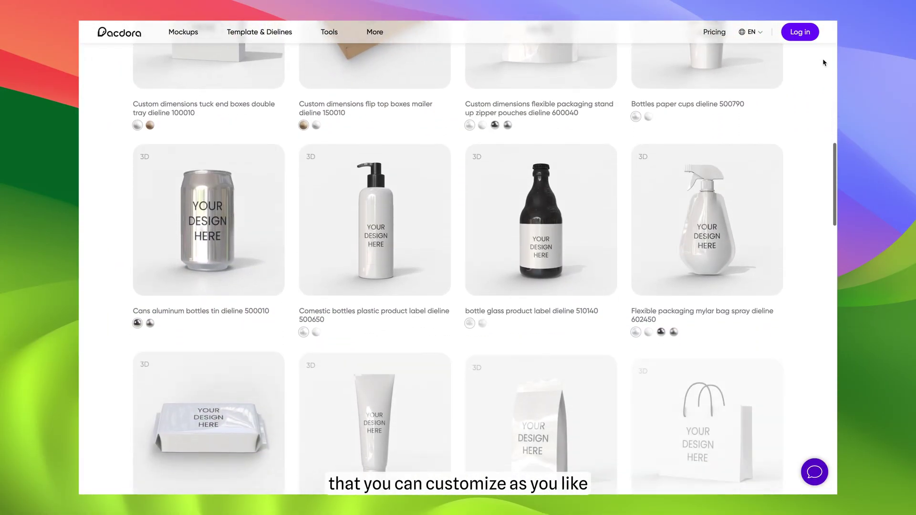
{"action": "scroll", "coordinate": [824, 62], "scroll_direction": "down", "scroll_amount": 5}
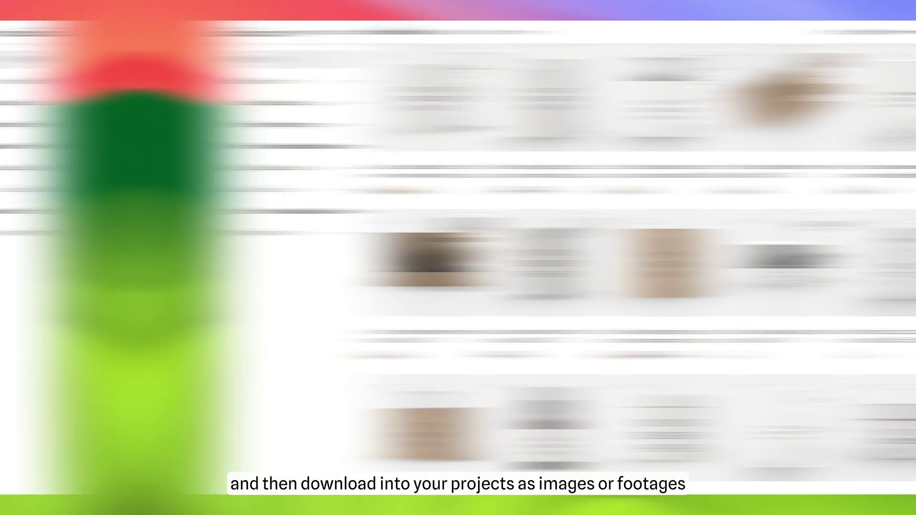
{"action": "scroll", "coordinate": [830, 65], "scroll_direction": "down", "scroll_amount": 7}
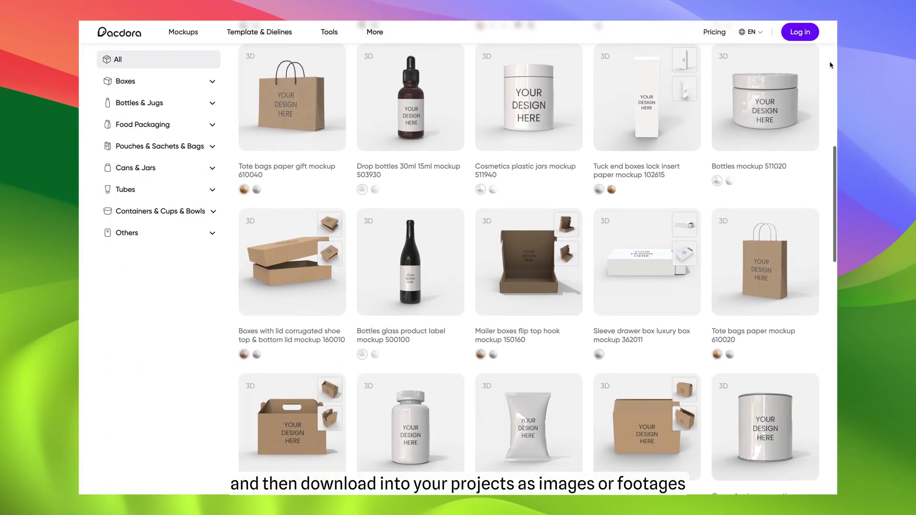
{"action": "scroll", "coordinate": [830, 65], "scroll_direction": "down", "scroll_amount": 7}
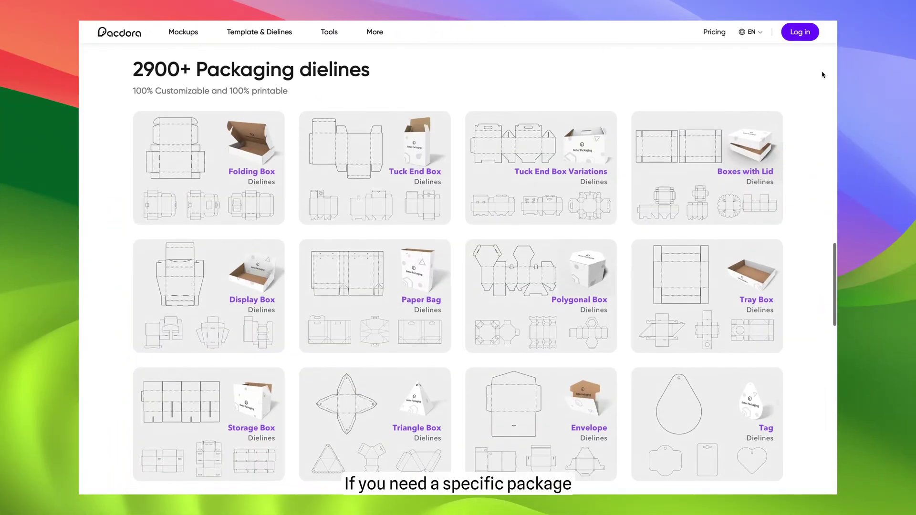
{"action": "scroll", "coordinate": [824, 76], "scroll_direction": "down", "scroll_amount": 2}
{"action": "scroll", "coordinate": [822, 75], "scroll_direction": "down", "scroll_amount": 2}
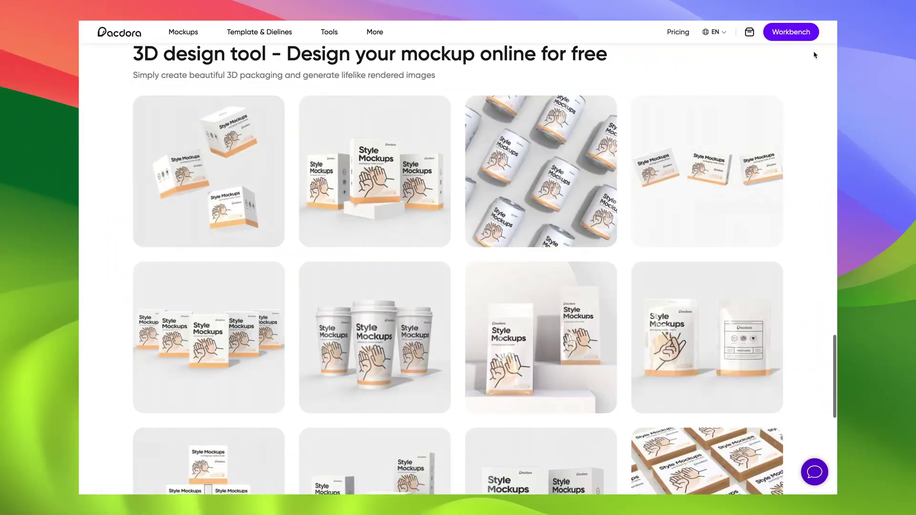
{"action": "scroll", "coordinate": [814, 55], "scroll_direction": "down", "scroll_amount": 3}
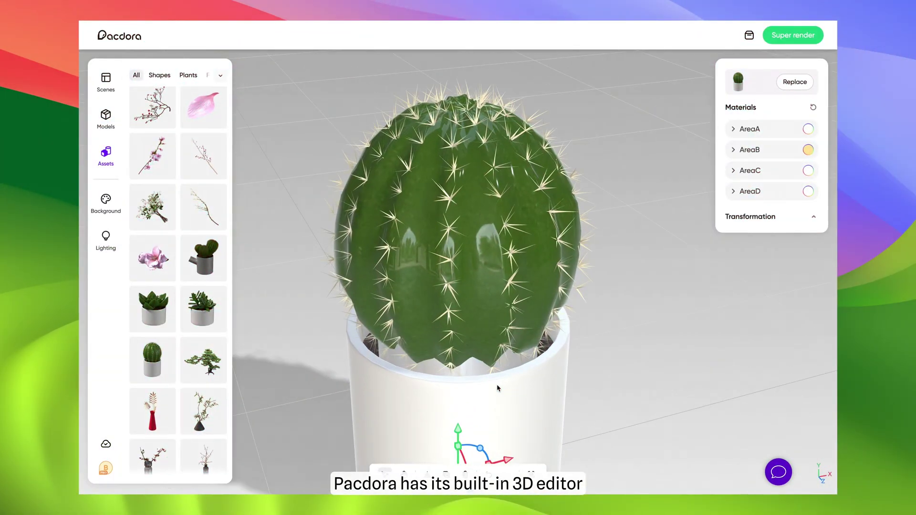
Step: Examine the potted cactus and the tilted can scene from different distances and angles in the 3D design editor
{"action": "scroll", "coordinate": [497, 388], "scroll_direction": "down", "scroll_amount": 5}
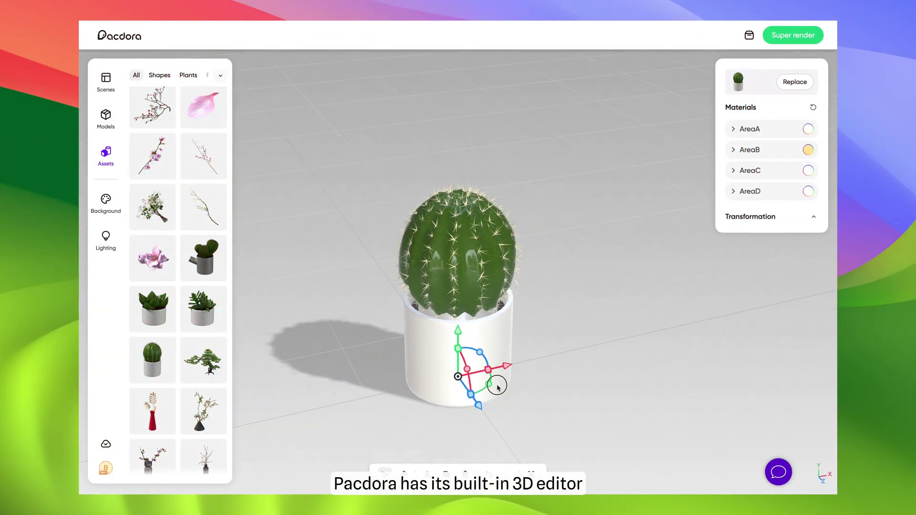
{"action": "left_click_drag", "start_coordinate": [456, 372], "coordinate": [383, 354]}
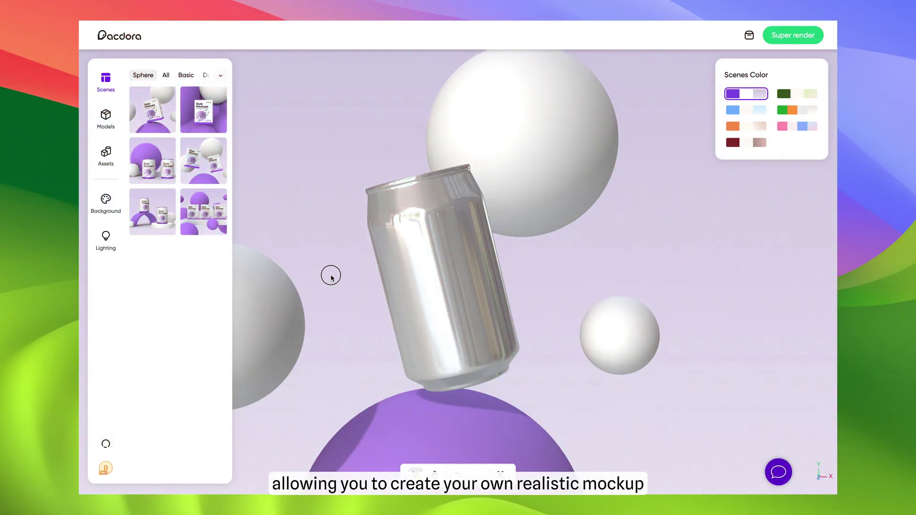
{"action": "left_click_drag", "start_coordinate": [331, 275], "coordinate": [395, 314]}
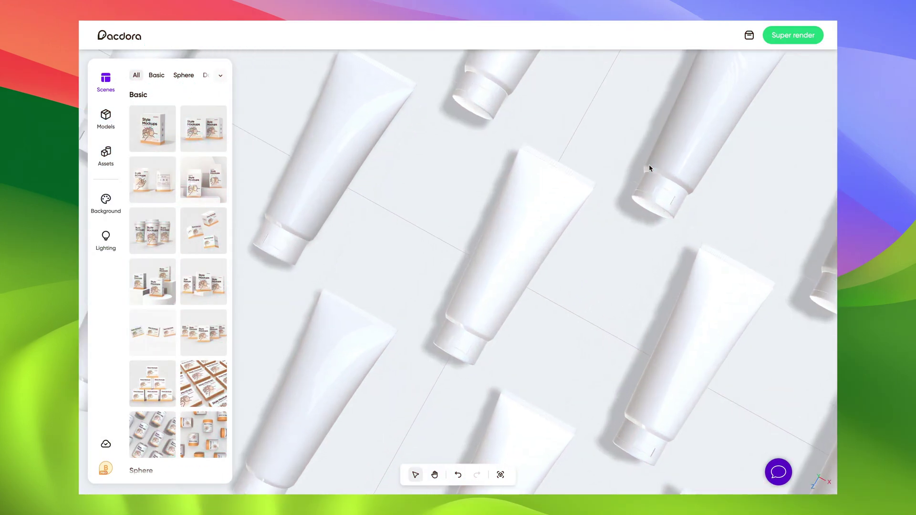
Step: Apply the Basic scene with objects scattered in alternating directions to the white tube model
{"action": "left_click", "coordinate": [550, 287]}
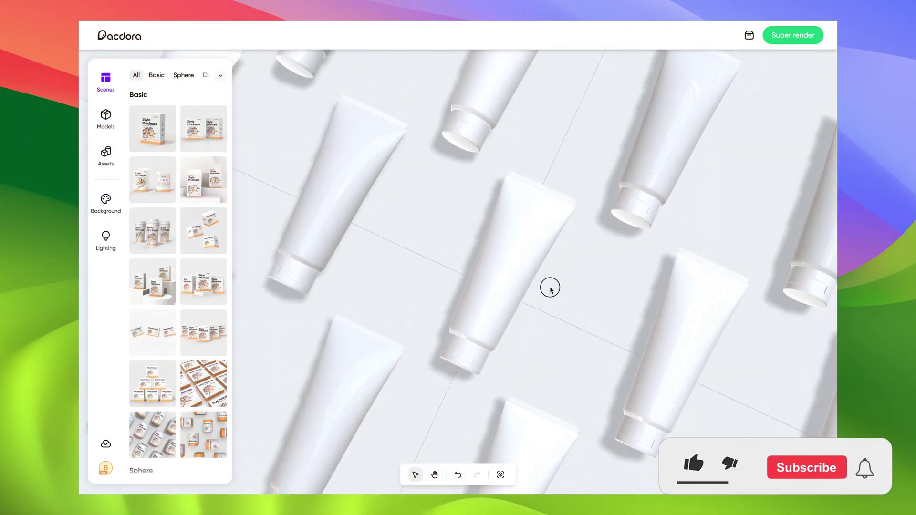
{"action": "left_click_drag", "start_coordinate": [550, 288], "coordinate": [516, 342]}
{"action": "left_click", "coordinate": [208, 443]}
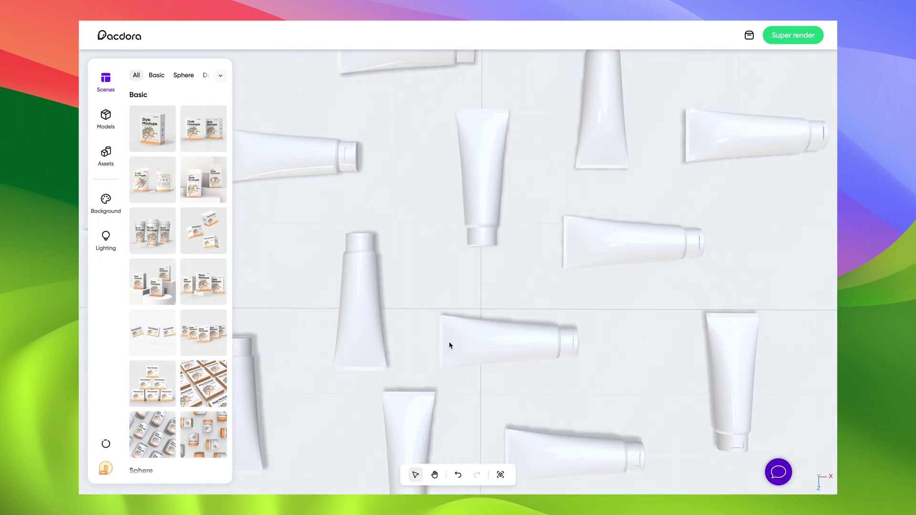
{"action": "mouse_move", "coordinate": [446, 342]}
{"action": "left_mouse_down"}
{"action": "mouse_move", "coordinate": [407, 325]}
{"action": "mouse_move", "coordinate": [411, 309]}
{"action": "mouse_move", "coordinate": [434, 315]}
{"action": "mouse_move", "coordinate": [451, 335]}
{"action": "left_mouse_up"}
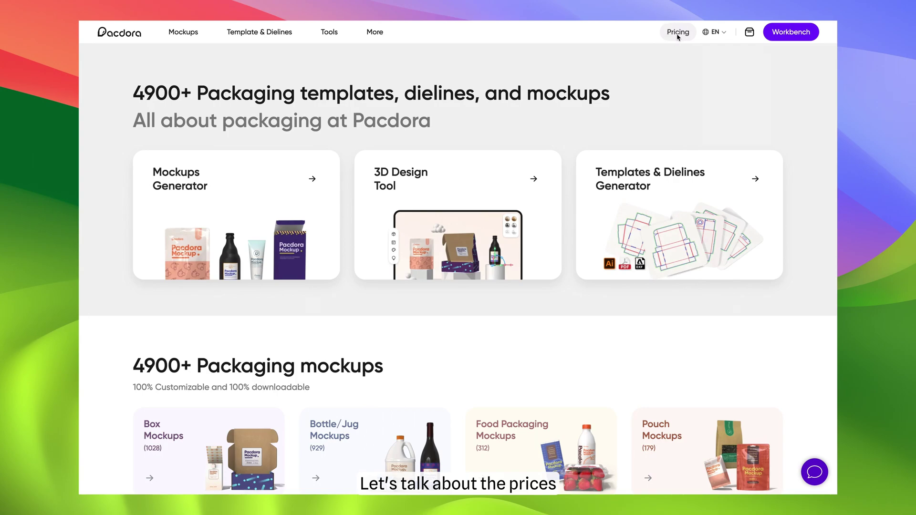
Step: Check the pricing page, and create a new mockup file from the workbench
{"action": "left_click", "coordinate": [677, 33]}
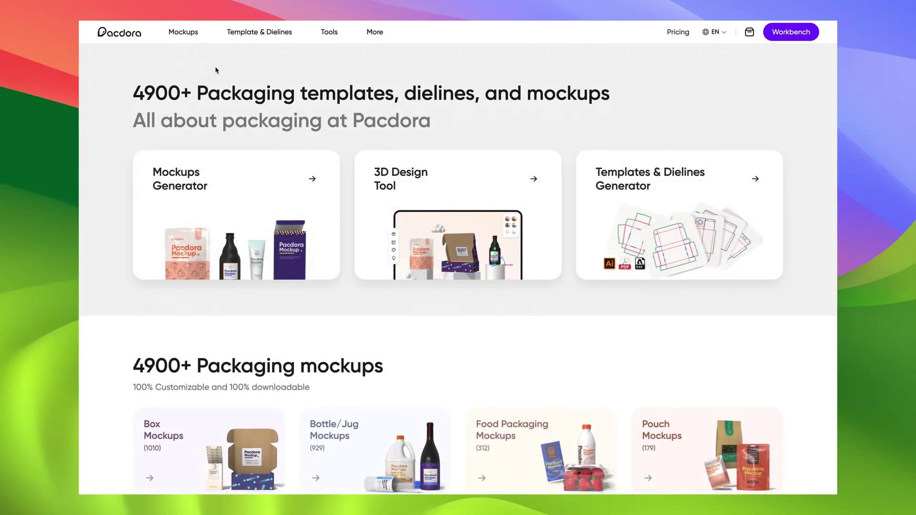
{"action": "left_click", "coordinate": [791, 38]}
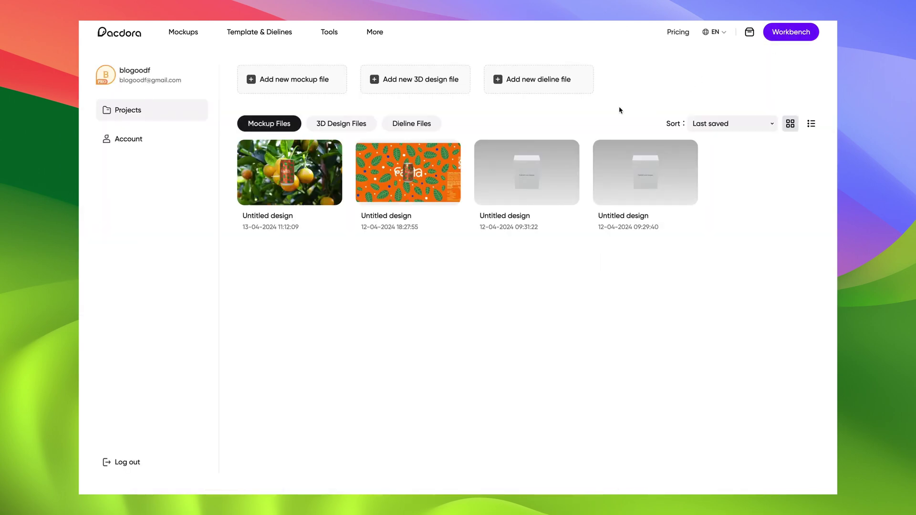
{"action": "left_click", "coordinate": [306, 82]}
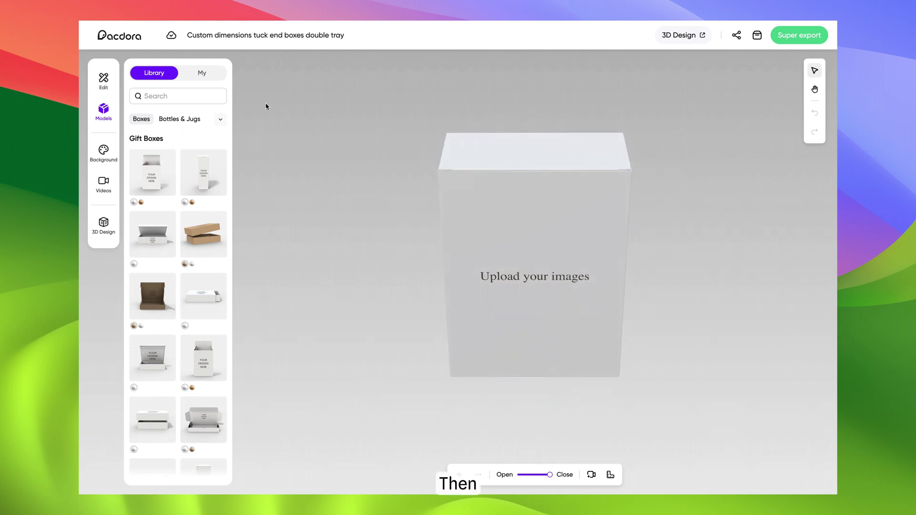
Step: Replace the box with the short aluminum can, the first model in the Beer Bottles category of Bottles & Jugs
{"action": "left_click", "coordinate": [171, 122]}
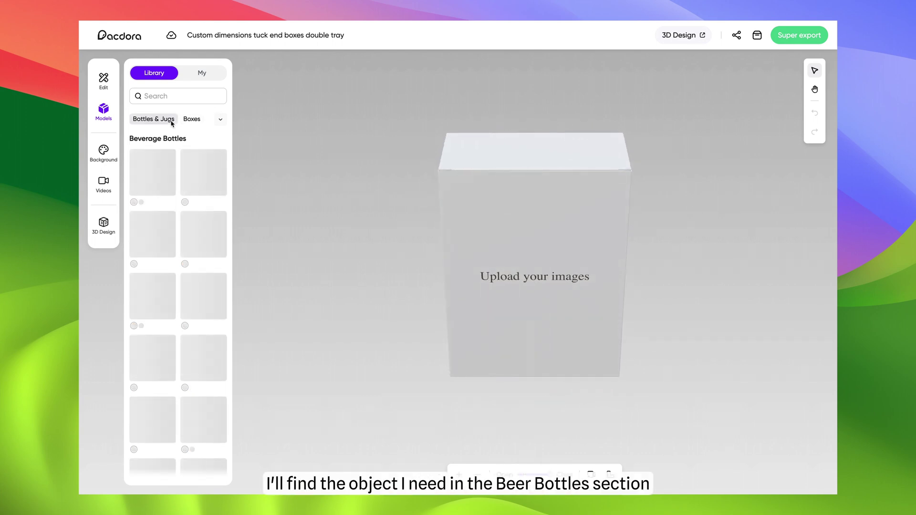
{"action": "left_click", "coordinate": [221, 120]}
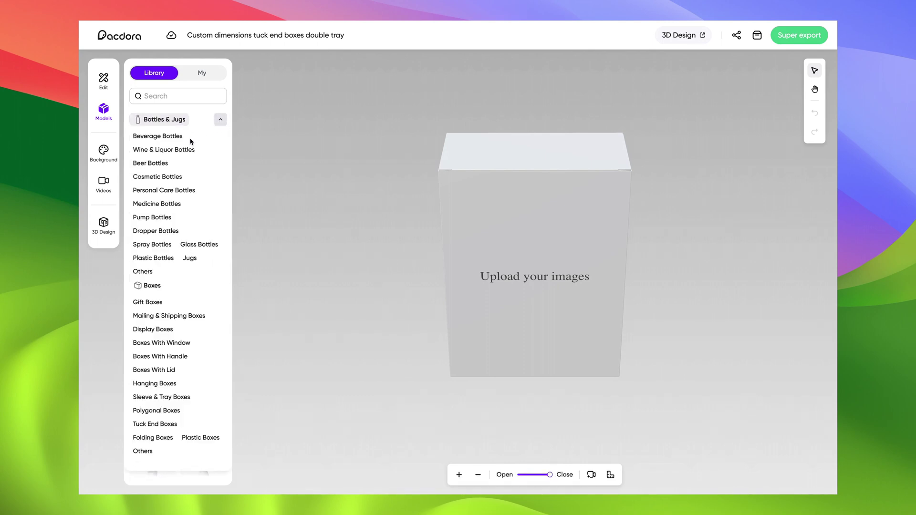
{"action": "left_click", "coordinate": [161, 164]}
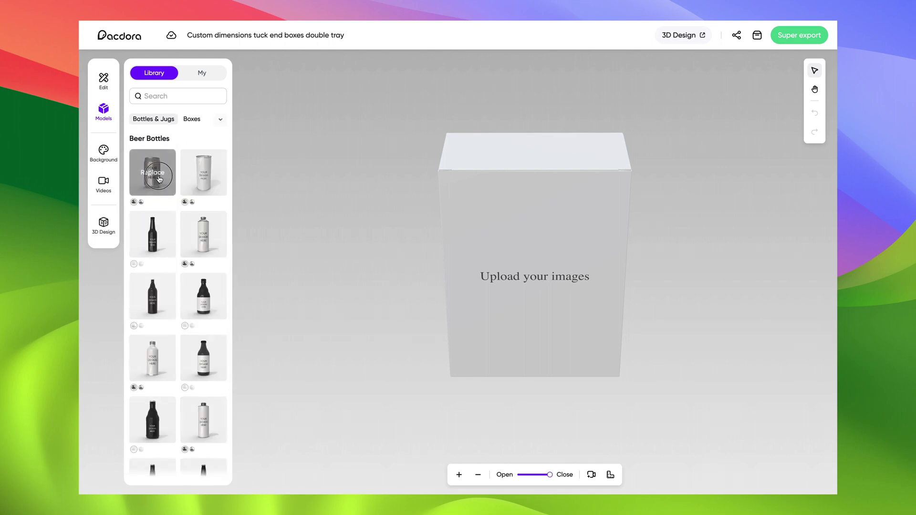
{"action": "left_click", "coordinate": [160, 178]}
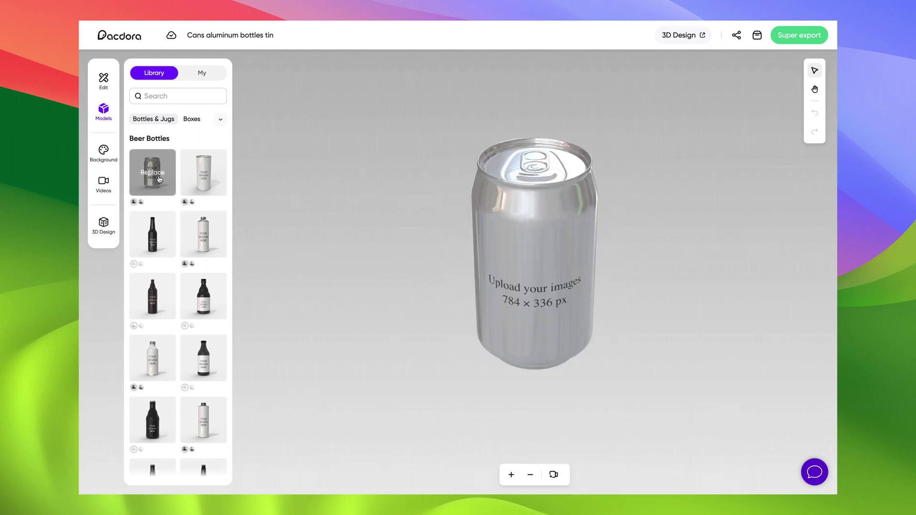
Step: Examine the can from several angles and shift it within the view with the Hand tool
{"action": "left_click_drag", "start_coordinate": [494, 311], "coordinate": [569, 202]}
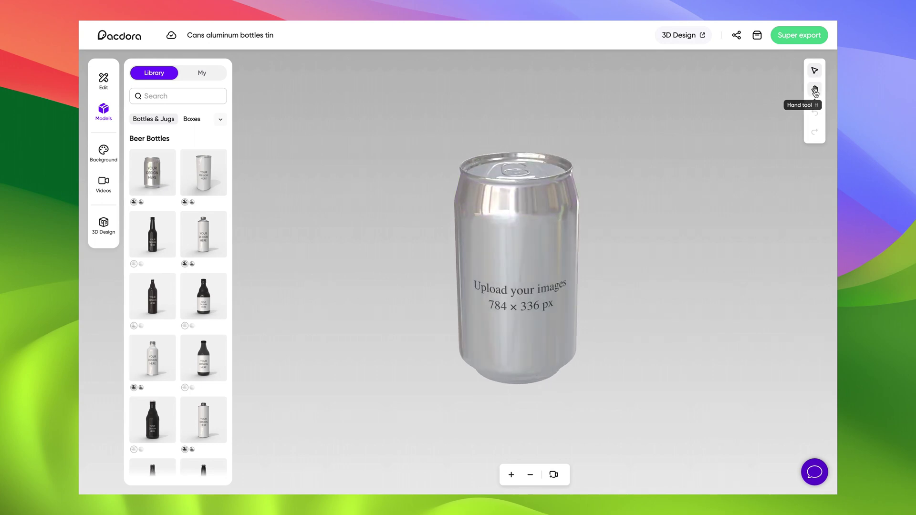
{"action": "mouse_move", "coordinate": [555, 269]}
{"action": "left_mouse_down"}
{"action": "mouse_move", "coordinate": [453, 265]}
{"action": "mouse_move", "coordinate": [487, 160]}
{"action": "mouse_move", "coordinate": [610, 325]}
{"action": "mouse_move", "coordinate": [434, 457]}
{"action": "mouse_move", "coordinate": [541, 260]}
{"action": "mouse_move", "coordinate": [522, 296]}
{"action": "mouse_move", "coordinate": [533, 266]}
{"action": "mouse_move", "coordinate": [539, 272]}
{"action": "left_mouse_up"}
{"action": "left_click", "coordinate": [815, 70]}
{"action": "left_click_drag", "start_coordinate": [495, 367], "coordinate": [606, 344]}
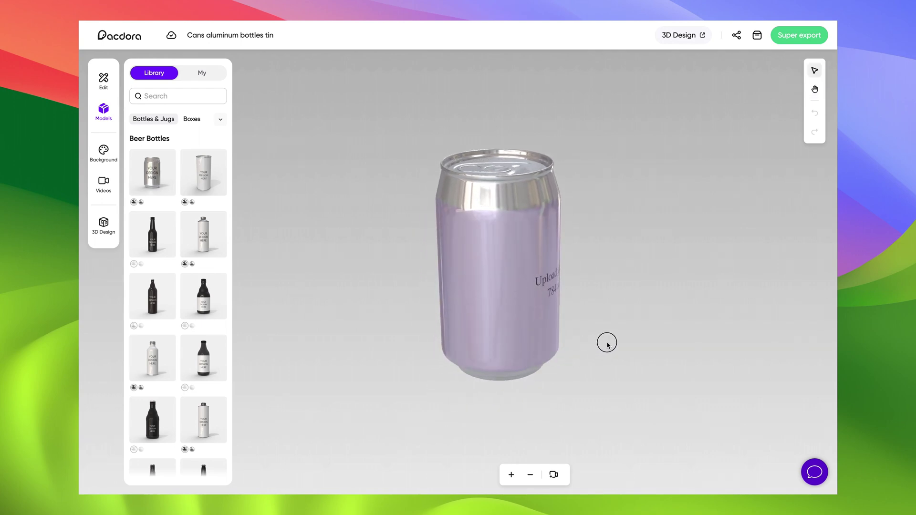
{"action": "left_click_drag", "start_coordinate": [519, 339], "coordinate": [477, 273]}
Step: Adjust the can's custom material surface with Metalness at 70% and Roughness at 23%, and try different Transmission and Opacity values
{"action": "left_click", "coordinate": [104, 83]}
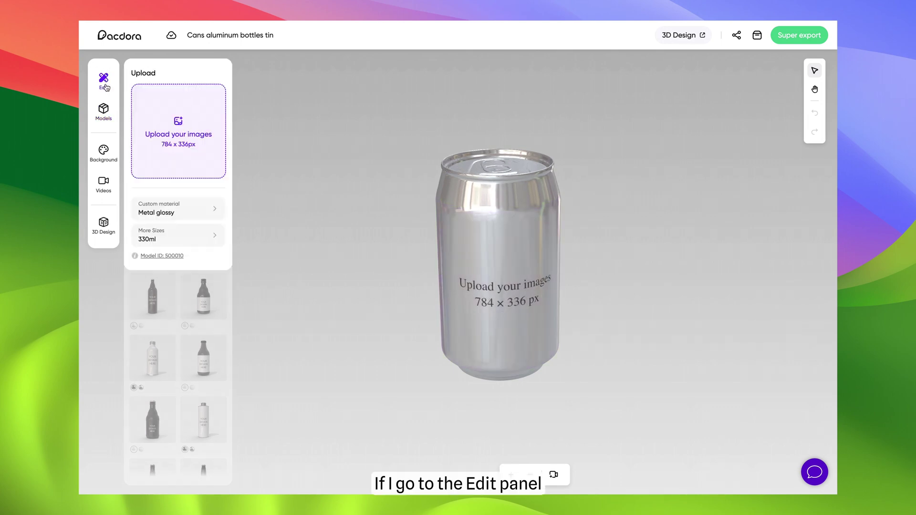
{"action": "left_click", "coordinate": [184, 212]}
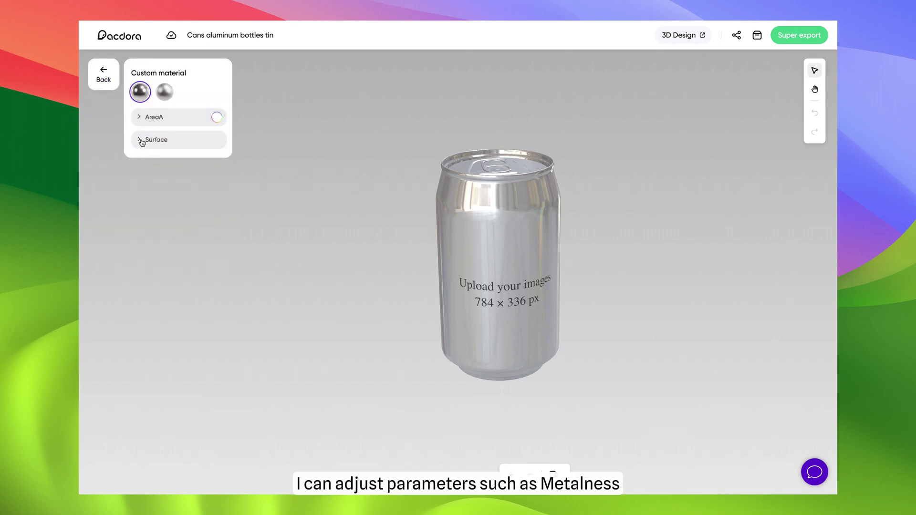
{"action": "left_click", "coordinate": [141, 140]}
{"action": "mouse_move", "coordinate": [179, 174]}
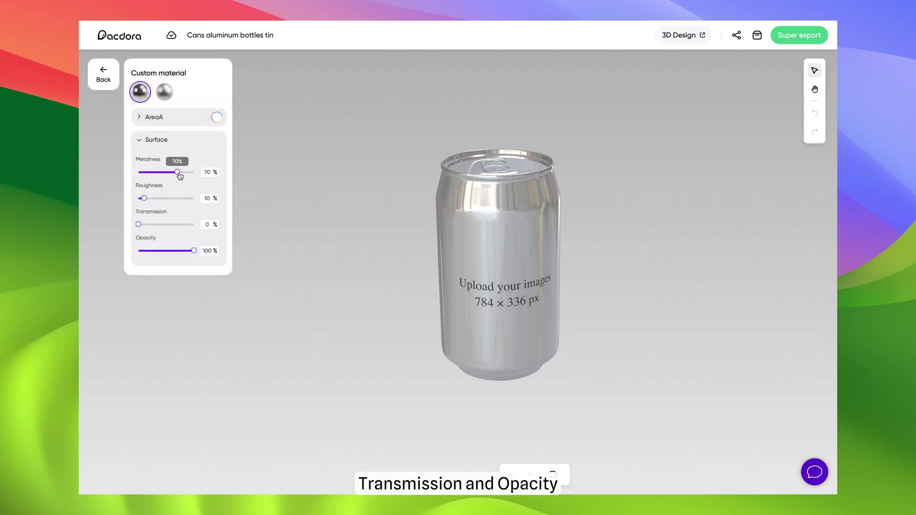
{"action": "mouse_move", "coordinate": [172, 175]}
{"action": "left_mouse_down"}
{"action": "mouse_move", "coordinate": [145, 179]}
{"action": "mouse_move", "coordinate": [184, 176]}
{"action": "left_mouse_up"}
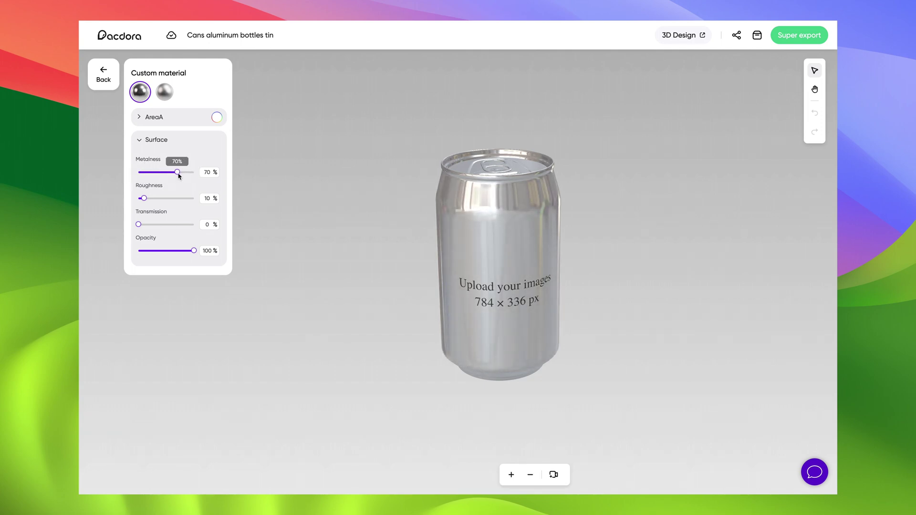
{"action": "mouse_move", "coordinate": [145, 200]}
{"action": "left_mouse_down"}
{"action": "mouse_move", "coordinate": [178, 201]}
{"action": "mouse_move", "coordinate": [134, 201]}
{"action": "left_mouse_up"}
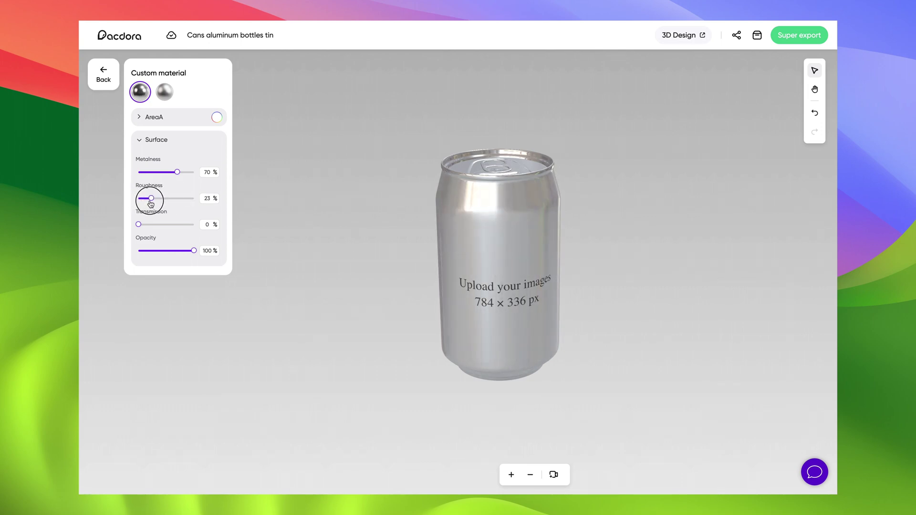
{"action": "mouse_move", "coordinate": [139, 225]}
{"action": "left_mouse_down"}
{"action": "mouse_move", "coordinate": [170, 223]}
{"action": "mouse_move", "coordinate": [132, 225]}
{"action": "left_mouse_up"}
{"action": "left_click_drag", "start_coordinate": [169, 251], "coordinate": [131, 252]}
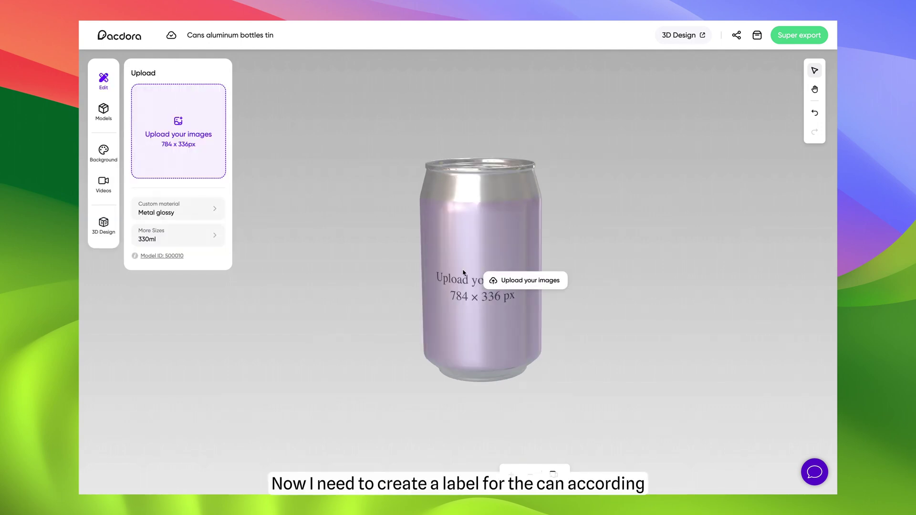
Step: Open the can's label design editor and select the main body face of the label layout
{"action": "left_click", "coordinate": [208, 148]}
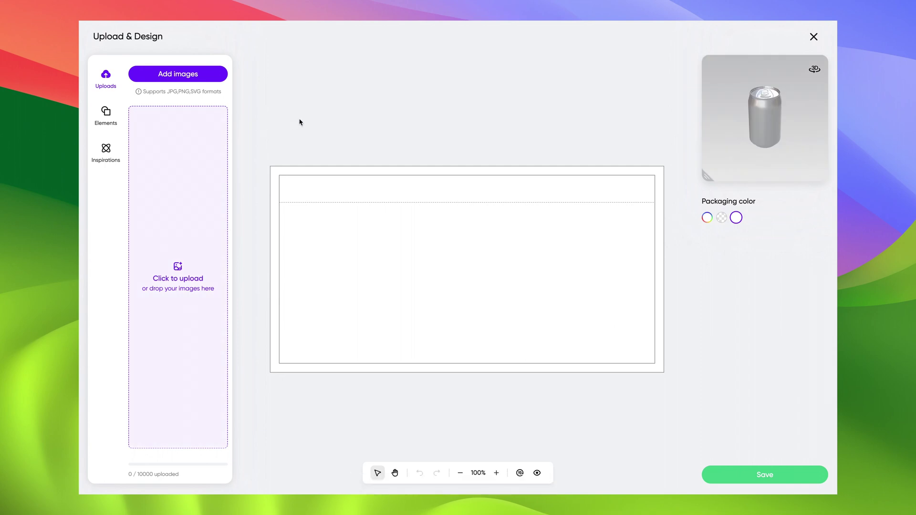
{"action": "left_click", "coordinate": [301, 195]}
{"action": "left_click", "coordinate": [315, 232]}
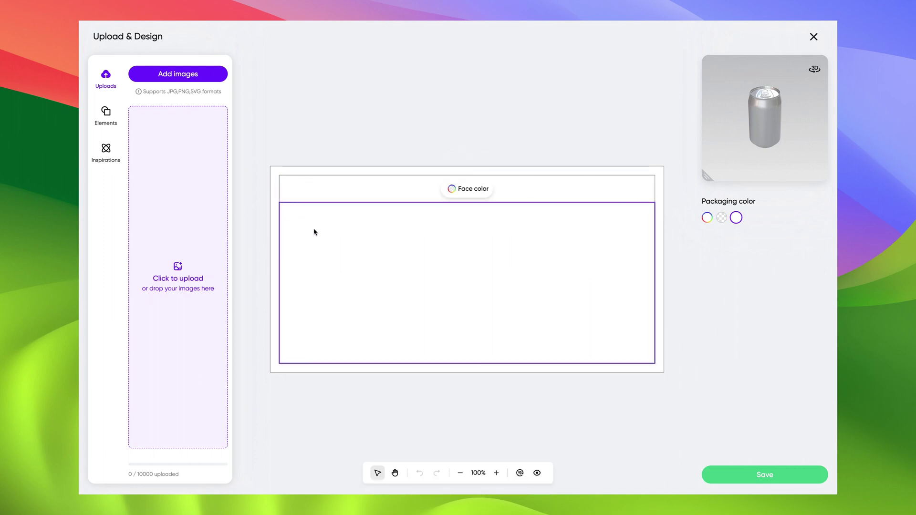
Step: Try the ready-made teal pattern with beige feathers on the label
{"action": "left_click", "coordinate": [106, 152]}
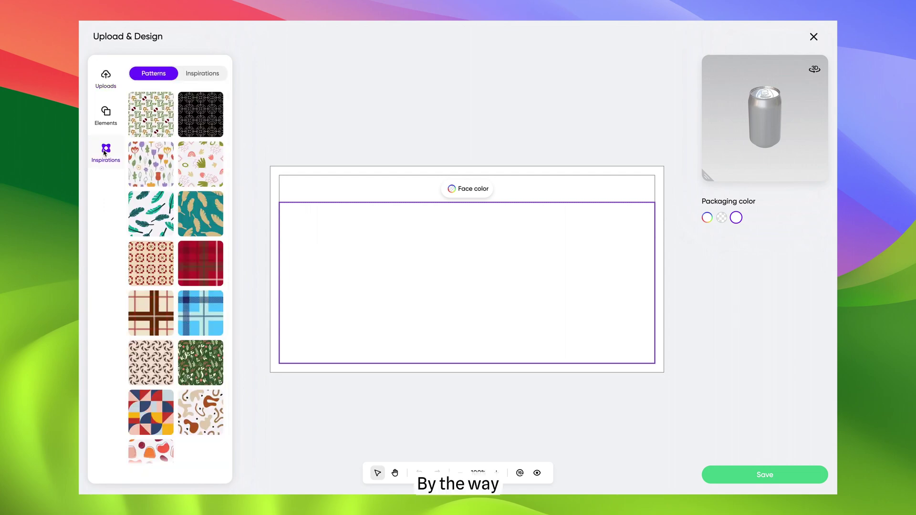
{"action": "scroll", "coordinate": [166, 167], "scroll_direction": "down", "scroll_amount": 2}
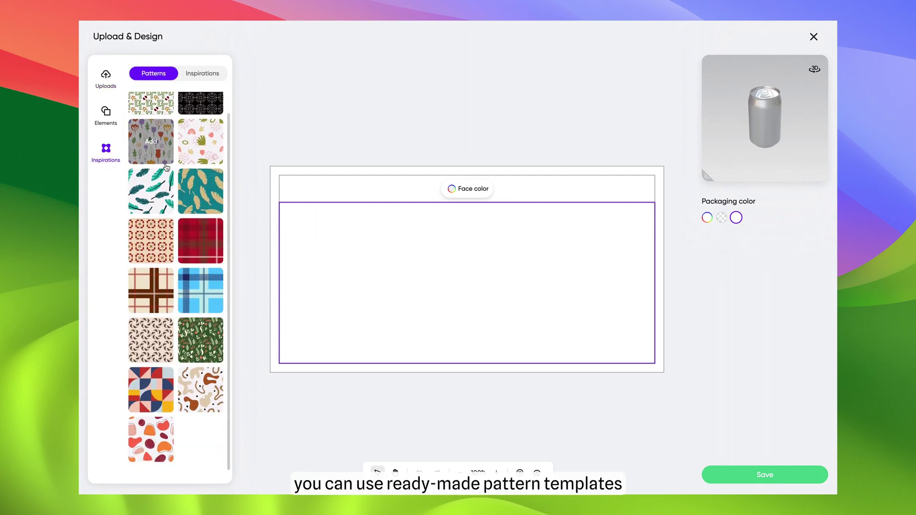
{"action": "left_click", "coordinate": [202, 196]}
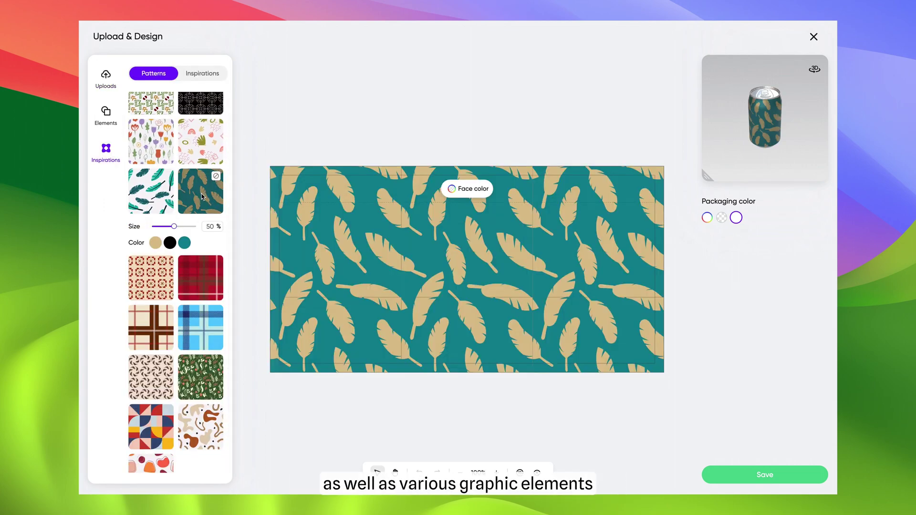
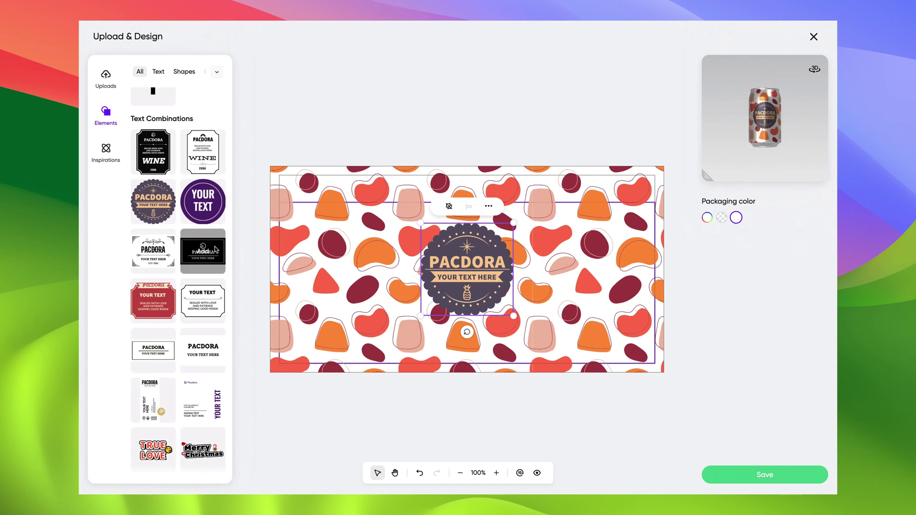
Step: Try the framed white YOUR TEXT combination on the label, and view it on the can in an enlarged 3D preview
{"action": "scroll", "coordinate": [216, 250], "scroll_direction": "down", "scroll_amount": 1}
{"action": "left_click", "coordinate": [207, 298]}
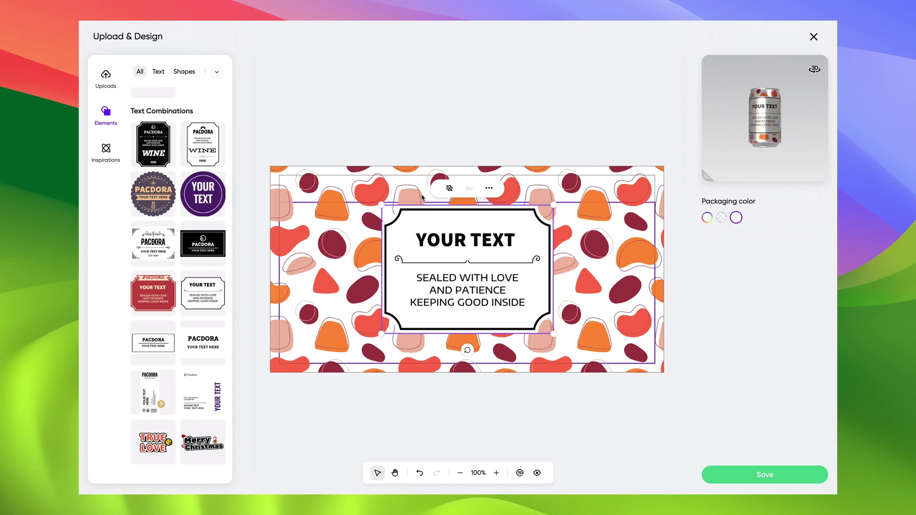
{"action": "left_click_drag", "start_coordinate": [709, 175], "coordinate": [563, 320]}
{"action": "left_click_drag", "start_coordinate": [705, 241], "coordinate": [652, 242]}
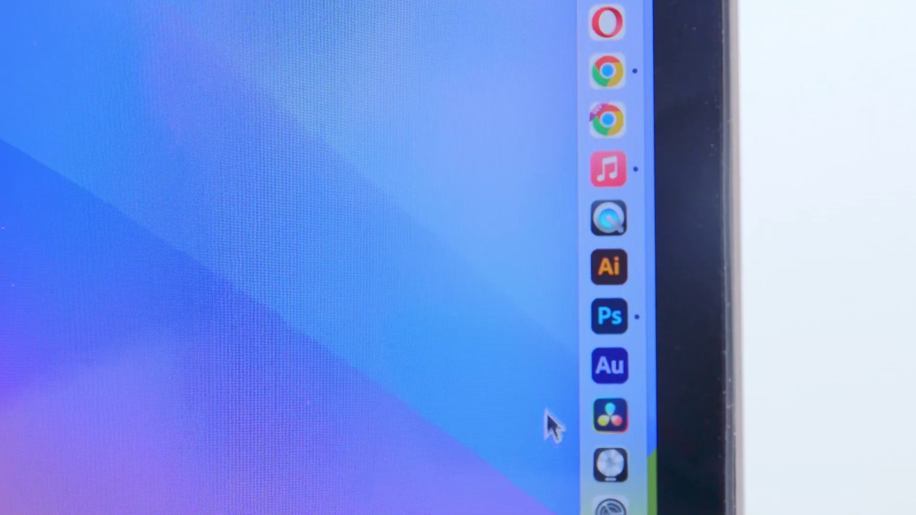
Step: Switch to Adobe Illustrator and hand-draw the looped F and the a of the Fanta lettering with the Pencil tool
{"action": "left_click", "coordinate": [609, 267]}
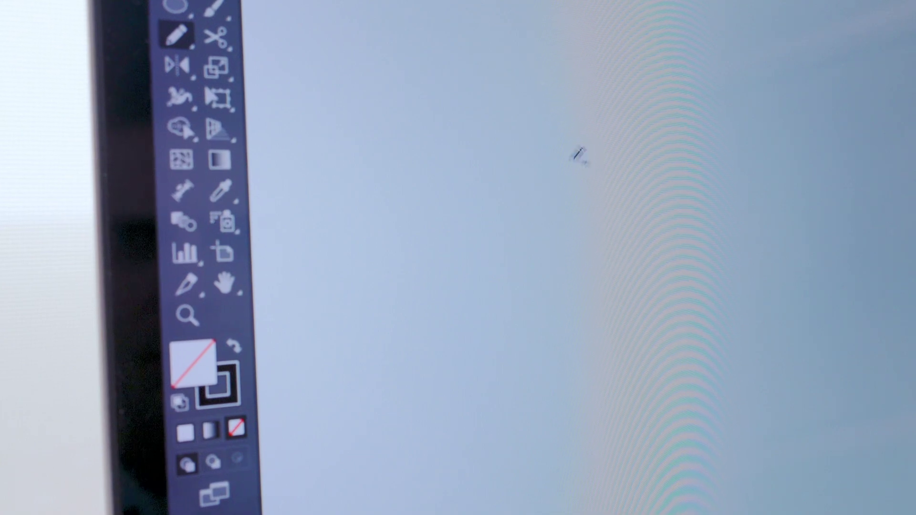
{"action": "mouse_move", "coordinate": [588, 160]}
{"action": "left_mouse_down"}
{"action": "mouse_move", "coordinate": [521, 156]}
{"action": "mouse_move", "coordinate": [498, 185]}
{"action": "mouse_move", "coordinate": [497, 249]}
{"action": "mouse_move", "coordinate": [534, 304]}
{"action": "mouse_move", "coordinate": [568, 299]}
{"action": "mouse_move", "coordinate": [556, 269]}
{"action": "mouse_move", "coordinate": [508, 280]}
{"action": "mouse_move", "coordinate": [496, 347]}
{"action": "mouse_move", "coordinate": [540, 449]}
{"action": "left_mouse_up"}
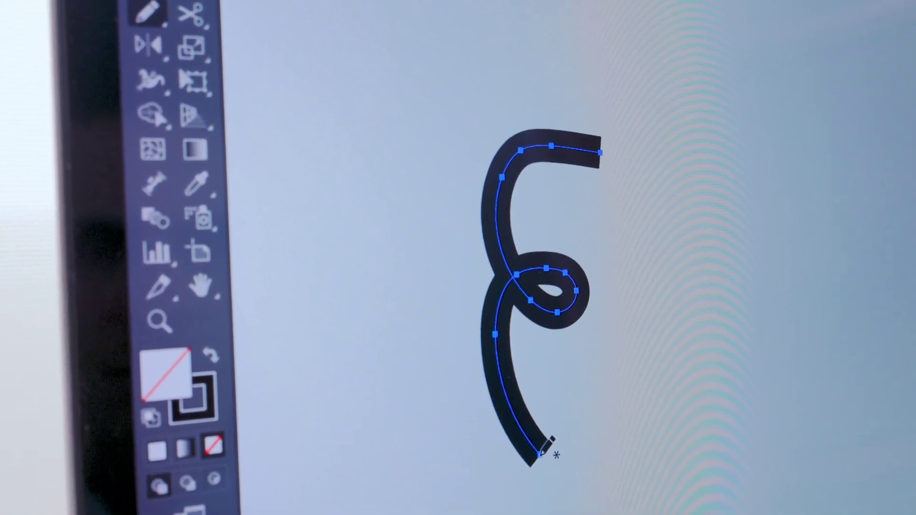
{"action": "key", "text": "ctrl+shift+a"}
{"action": "mouse_move", "coordinate": [678, 245]}
{"action": "left_mouse_down"}
{"action": "mouse_move", "coordinate": [726, 228]}
{"action": "mouse_move", "coordinate": [762, 261]}
{"action": "mouse_move", "coordinate": [788, 397]}
{"action": "left_mouse_up"}
{"action": "mouse_move", "coordinate": [786, 314]}
{"action": "left_mouse_down"}
{"action": "mouse_move", "coordinate": [659, 362]}
{"action": "mouse_move", "coordinate": [714, 426]}
{"action": "mouse_move", "coordinate": [785, 357]}
{"action": "mouse_move", "coordinate": [792, 329]}
{"action": "left_mouse_up"}
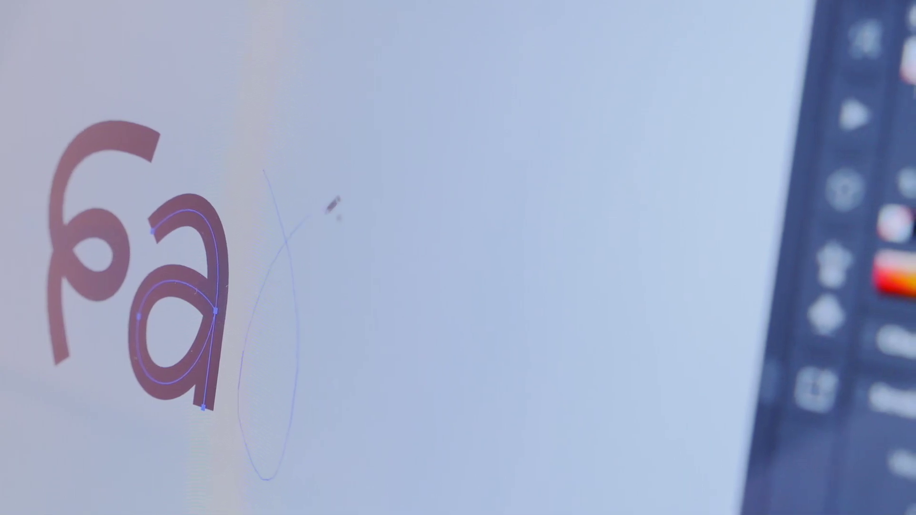
Step: Continue the Fanta lettering freehand with the looped n and the looped stroke that follows it
{"action": "left_click_drag", "start_coordinate": [343, 448], "coordinate": [344, 450]}
{"action": "left_click_drag", "start_coordinate": [286, 419], "coordinate": [258, 406]}
{"action": "mouse_move", "coordinate": [384, 451]}
{"action": "left_mouse_down"}
{"action": "mouse_move", "coordinate": [430, 197]}
{"action": "mouse_move", "coordinate": [395, 97]}
{"action": "mouse_move", "coordinate": [315, 139]}
{"action": "left_mouse_up"}
{"action": "mouse_move", "coordinate": [431, 155]}
{"action": "left_mouse_down"}
{"action": "mouse_move", "coordinate": [503, 129]}
{"action": "mouse_move", "coordinate": [618, 165]}
{"action": "left_mouse_up"}
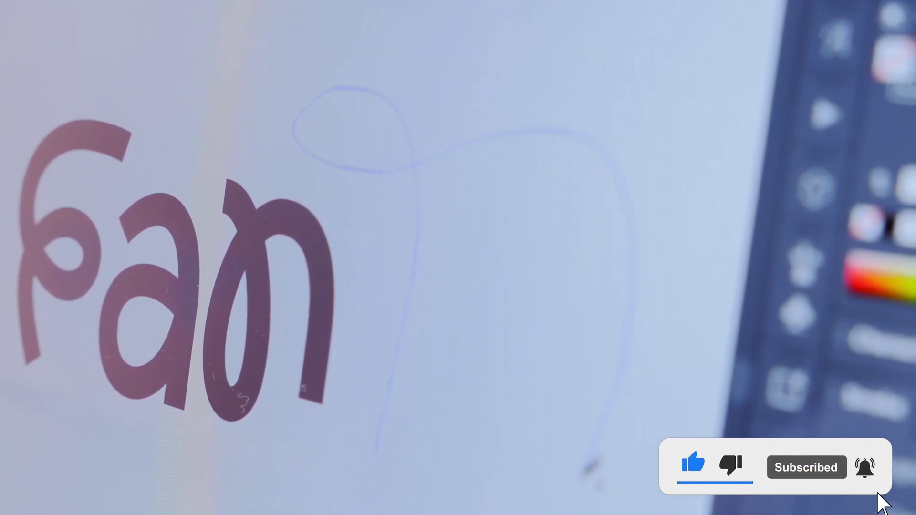
{"action": "left_click_drag", "start_coordinate": [594, 459], "coordinate": [595, 462]}
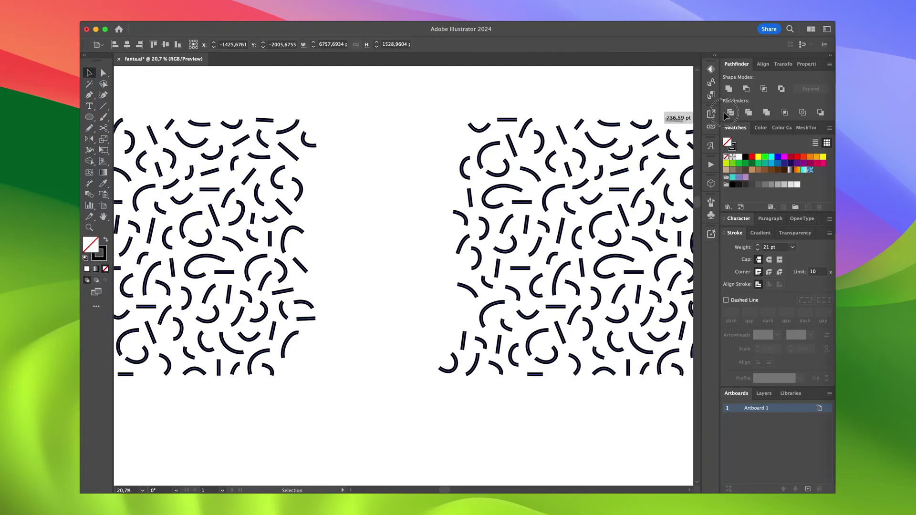
Step: Move the copy of the dash-and-arc pattern closer to the original pattern block
{"action": "left_click_drag", "start_coordinate": [675, 114], "coordinate": [575, 117]}
{"action": "scroll", "coordinate": [453, 175], "scroll_direction": "up", "scroll_amount": 3, "text": "alt"}
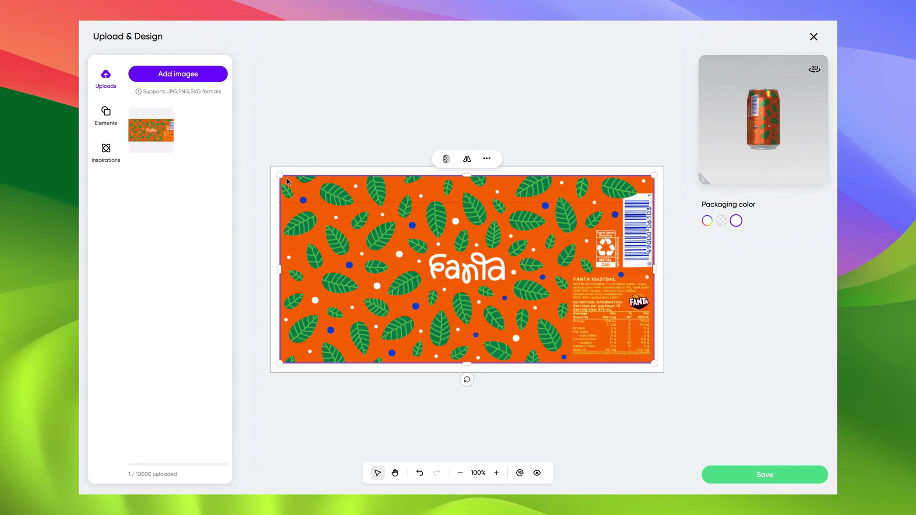
Step: In Pacdora, fit the leaf-patterned Fanta image to the label area and check it on the can in an enlarged 3D preview
{"action": "left_click_drag", "start_coordinate": [279, 175], "coordinate": [279, 174]}
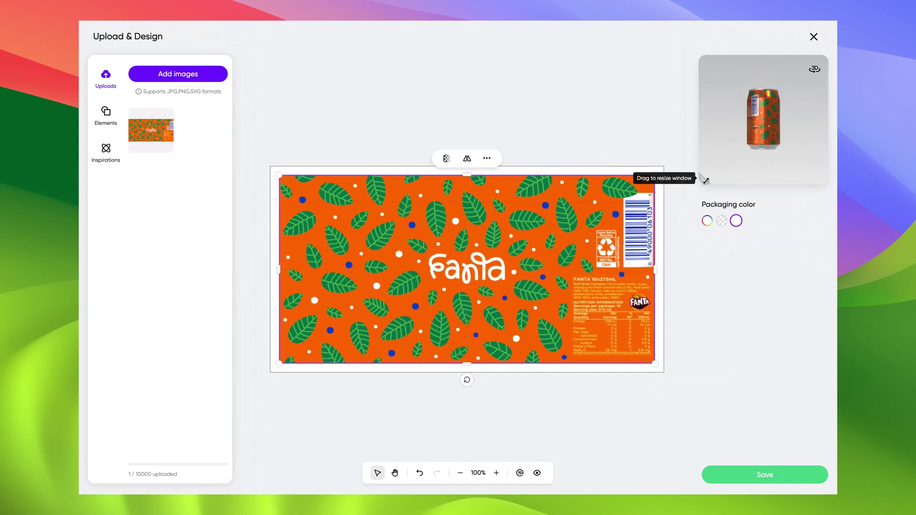
{"action": "left_click_drag", "start_coordinate": [705, 181], "coordinate": [541, 337]}
{"action": "left_click_drag", "start_coordinate": [678, 229], "coordinate": [767, 226]}
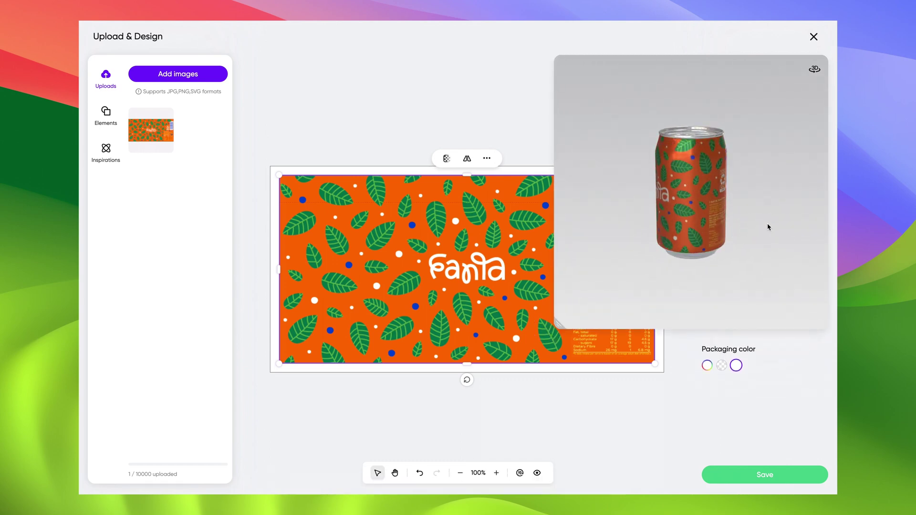
{"action": "left_click_drag", "start_coordinate": [693, 224], "coordinate": [753, 229]}
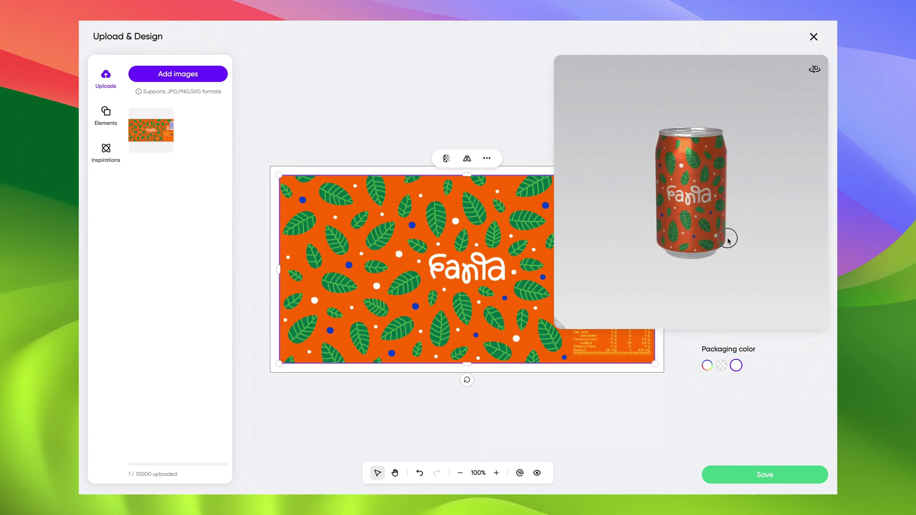
{"action": "left_click_drag", "start_coordinate": [728, 237], "coordinate": [713, 240]}
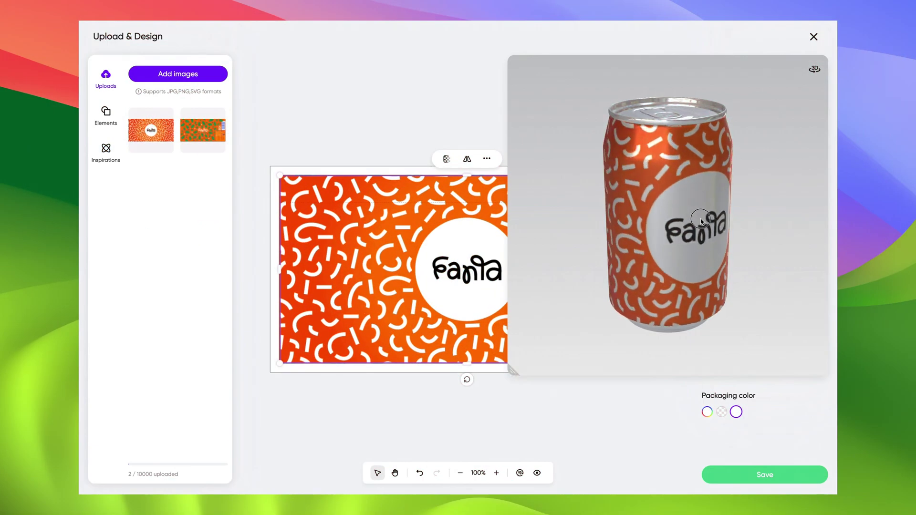
Step: Examine the alternative squiggle label with the white circle on the can, and view the leaf design on the mockup from the front
{"action": "mouse_move", "coordinate": [699, 193]}
{"action": "left_mouse_down"}
{"action": "mouse_move", "coordinate": [721, 191]}
{"action": "mouse_move", "coordinate": [701, 210]}
{"action": "mouse_move", "coordinate": [599, 193]}
{"action": "mouse_move", "coordinate": [569, 227]}
{"action": "mouse_move", "coordinate": [599, 243]}
{"action": "mouse_move", "coordinate": [668, 239]}
{"action": "left_mouse_up"}
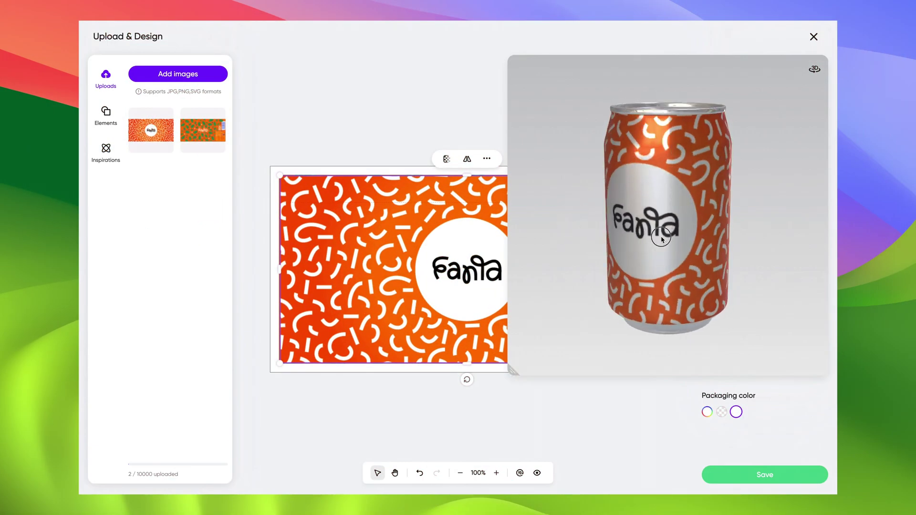
{"action": "scroll", "coordinate": [681, 240], "scroll_direction": "down", "scroll_amount": 5}
{"action": "scroll", "coordinate": [680, 238], "scroll_direction": "up", "scroll_amount": 5}
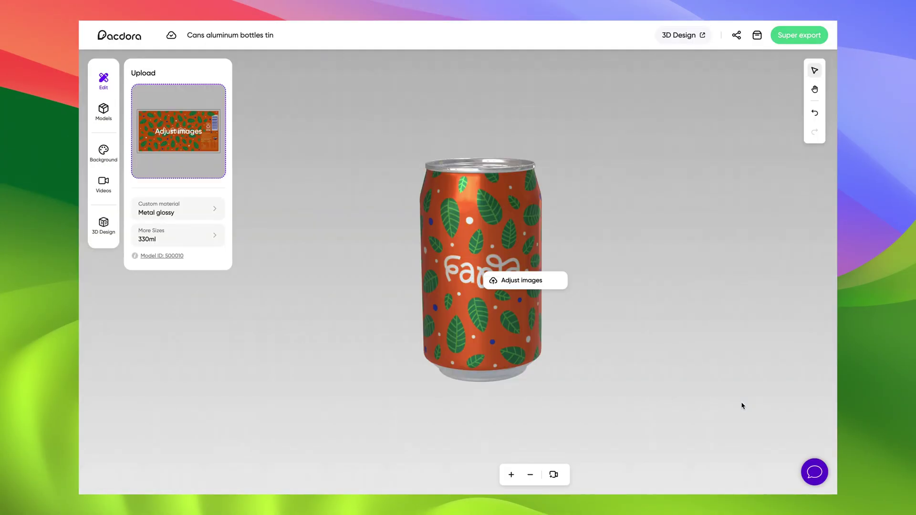
{"action": "left_click_drag", "start_coordinate": [477, 314], "coordinate": [510, 276]}
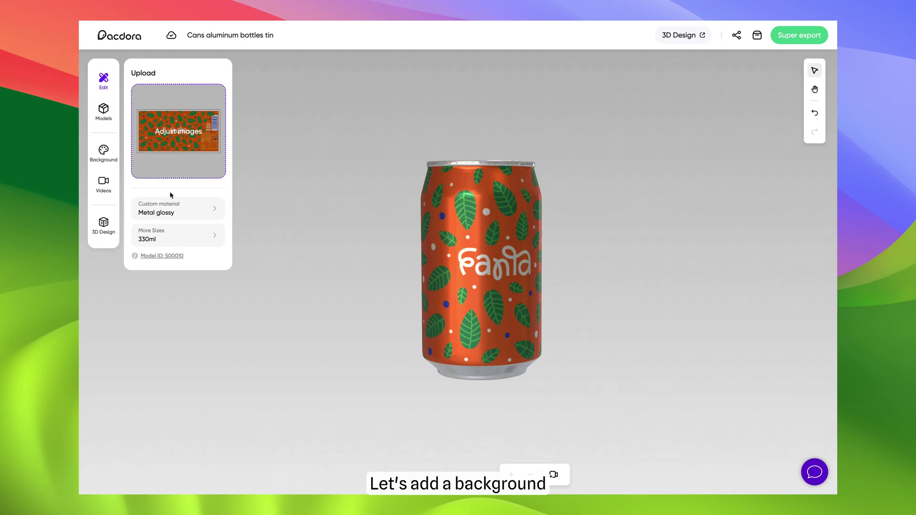
Step: Try a linear background gradient from #FDA085 to #FF5858, and solid background colors #eb0909 and #eb7609
{"action": "left_click", "coordinate": [104, 156]}
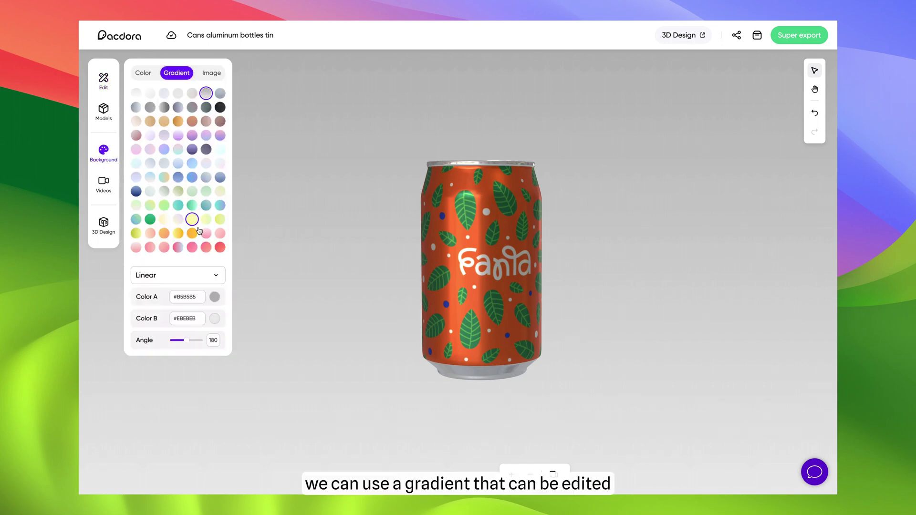
{"action": "left_click", "coordinate": [221, 248]}
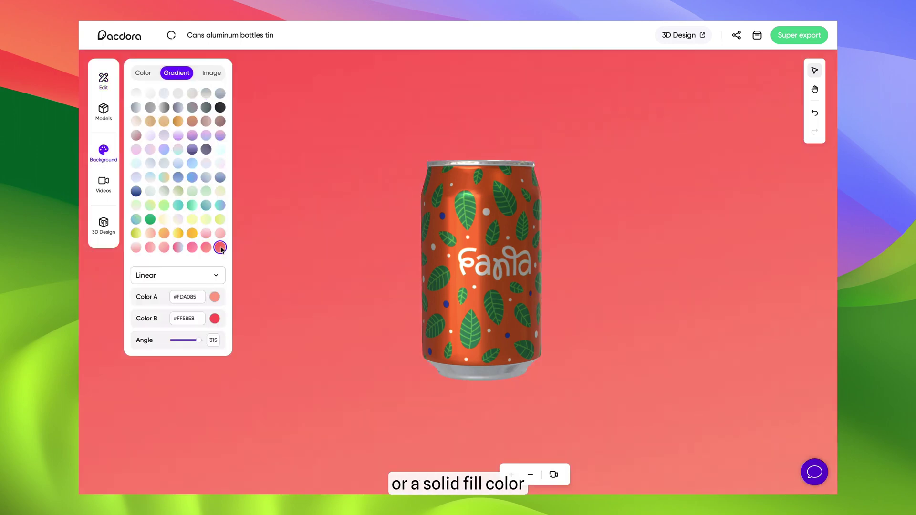
{"action": "left_click", "coordinate": [144, 73]}
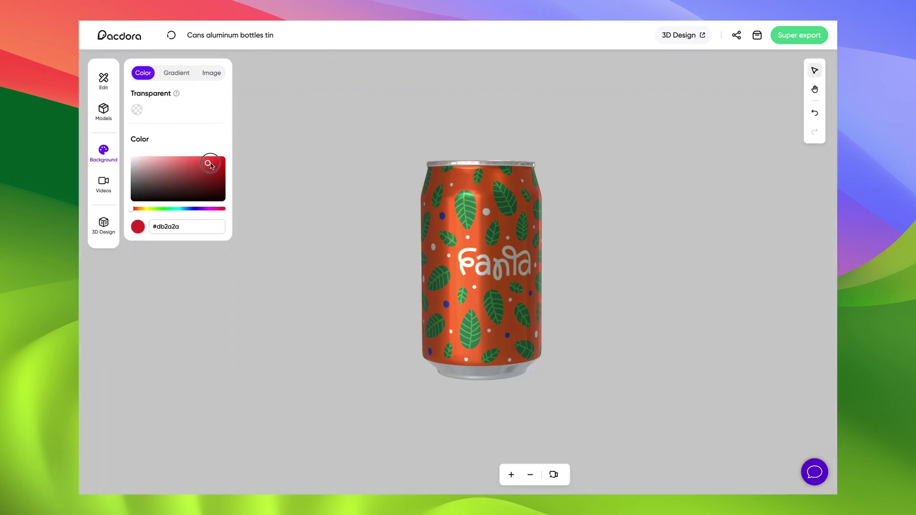
{"action": "left_click_drag", "start_coordinate": [222, 163], "coordinate": [222, 160]}
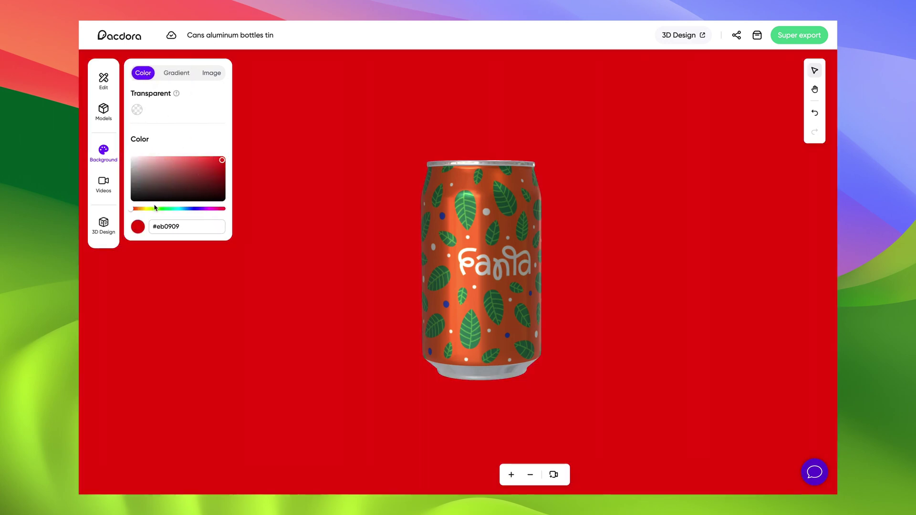
{"action": "left_click", "coordinate": [139, 209]}
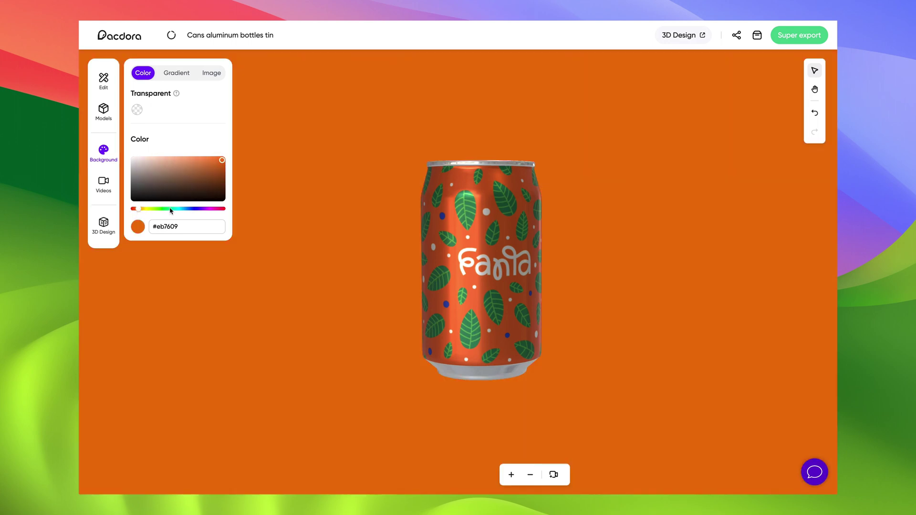
{"action": "left_click_drag", "start_coordinate": [489, 290], "coordinate": [441, 293]}
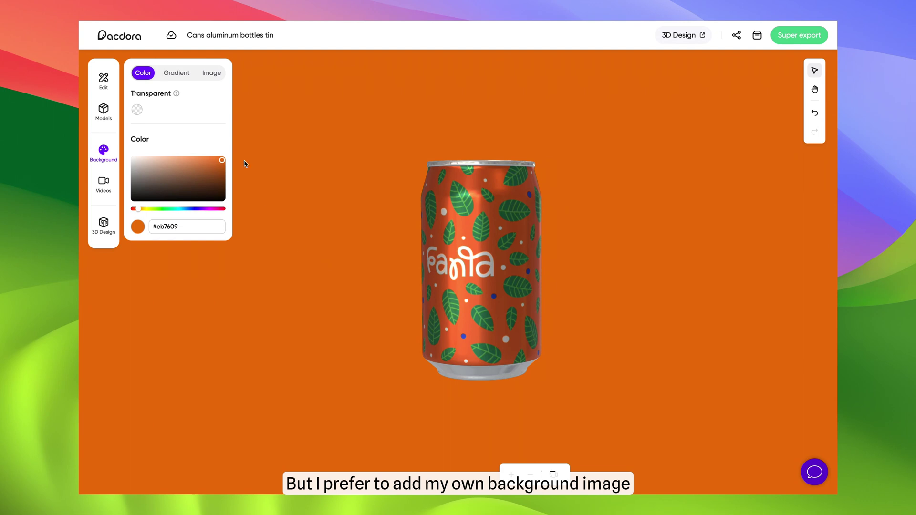
Step: Upload the red-orange radial gradient image as the background, and turn the can so the Fanta logo faces the front
{"action": "left_click", "coordinate": [210, 74]}
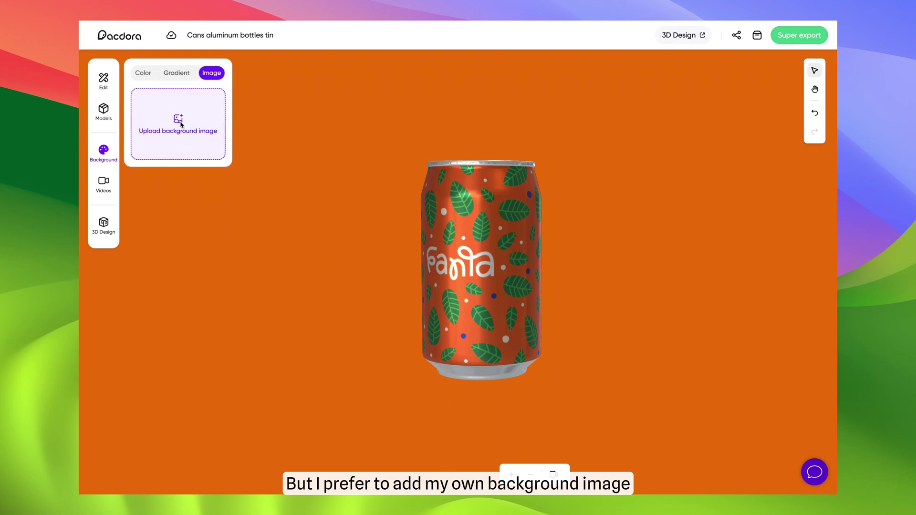
{"action": "left_click", "coordinate": [180, 125]}
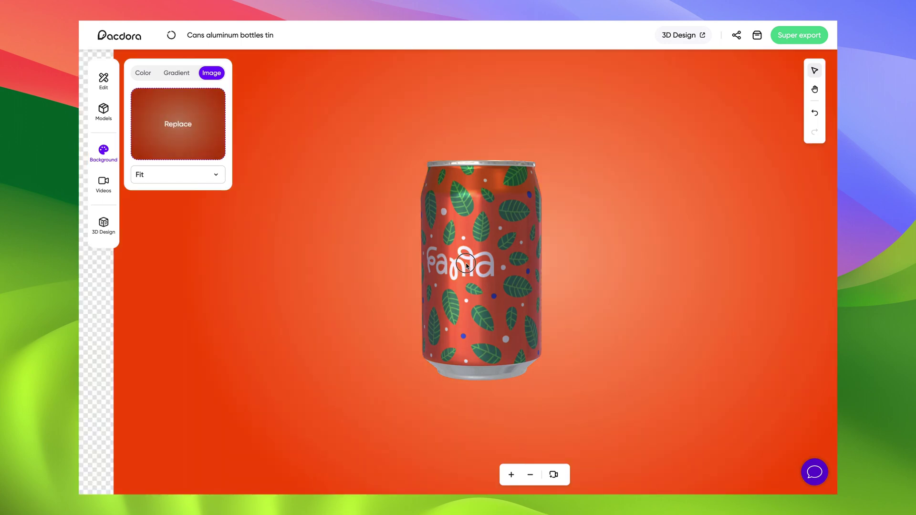
{"action": "left_click_drag", "start_coordinate": [466, 265], "coordinate": [507, 267]}
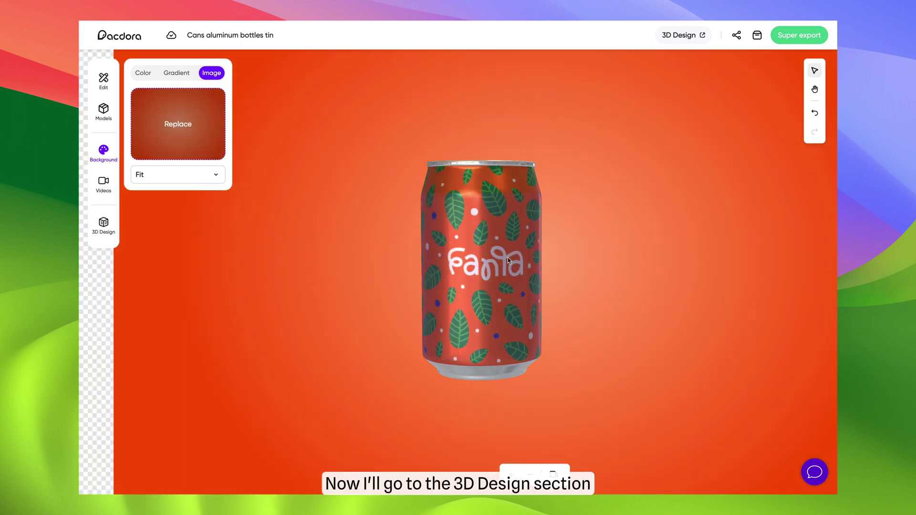
Step: Open the can mockup in the 3D Design editor and orbit around it
{"action": "left_click", "coordinate": [677, 37]}
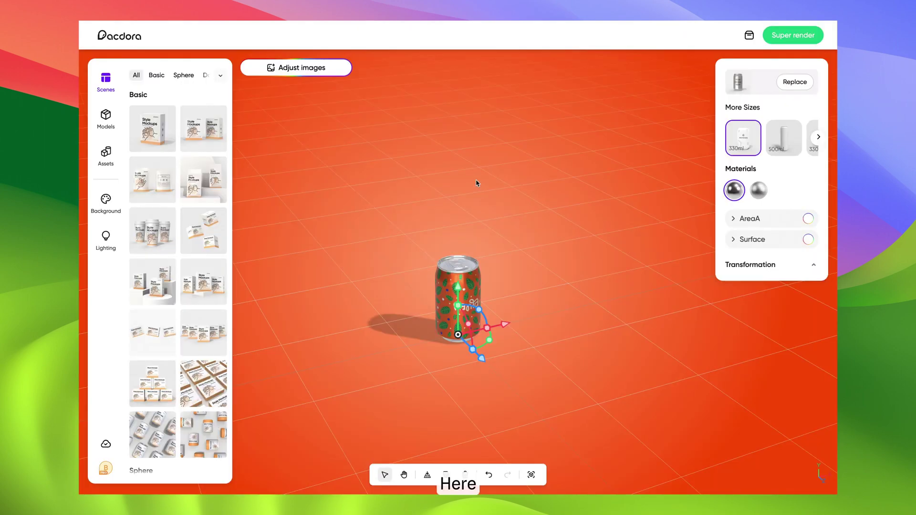
{"action": "left_click_drag", "start_coordinate": [485, 185], "coordinate": [422, 180]}
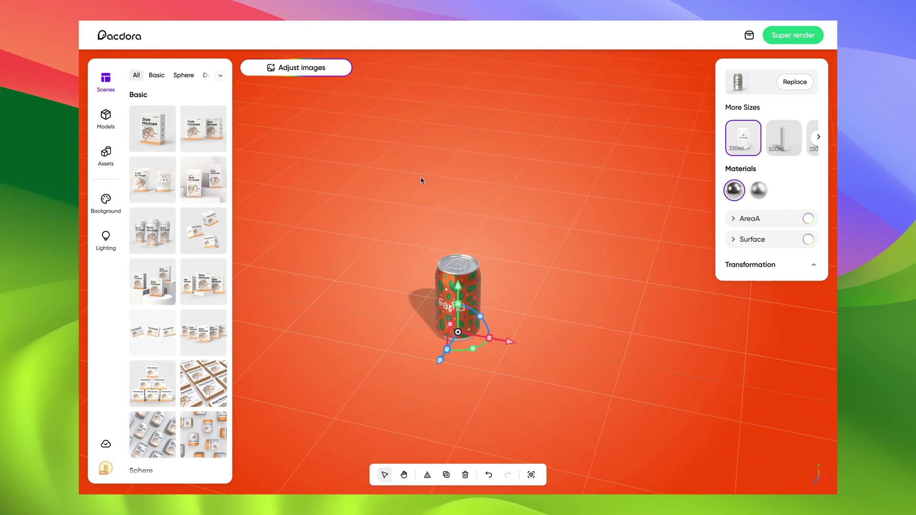
Step: Try the Basic scene with a single box and the Basic scene with three bottles for the can
{"action": "left_click", "coordinate": [159, 133]}
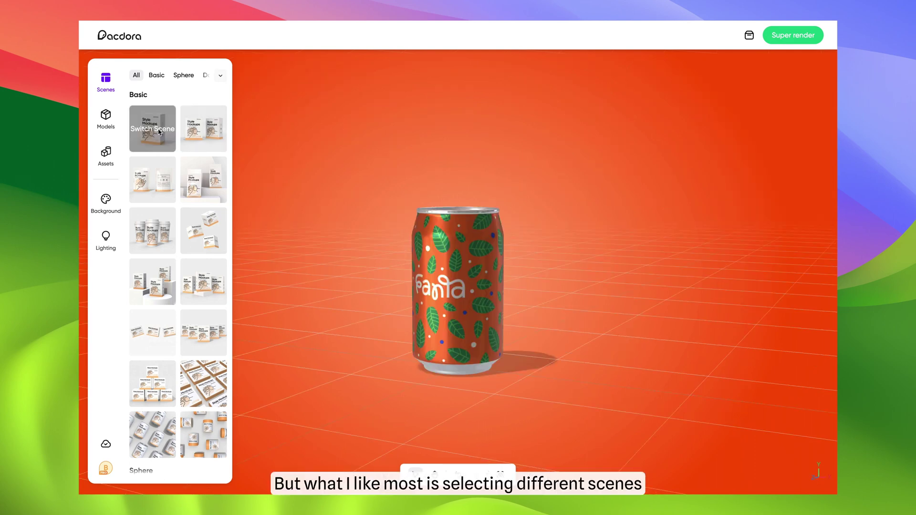
{"action": "left_click", "coordinate": [147, 234]}
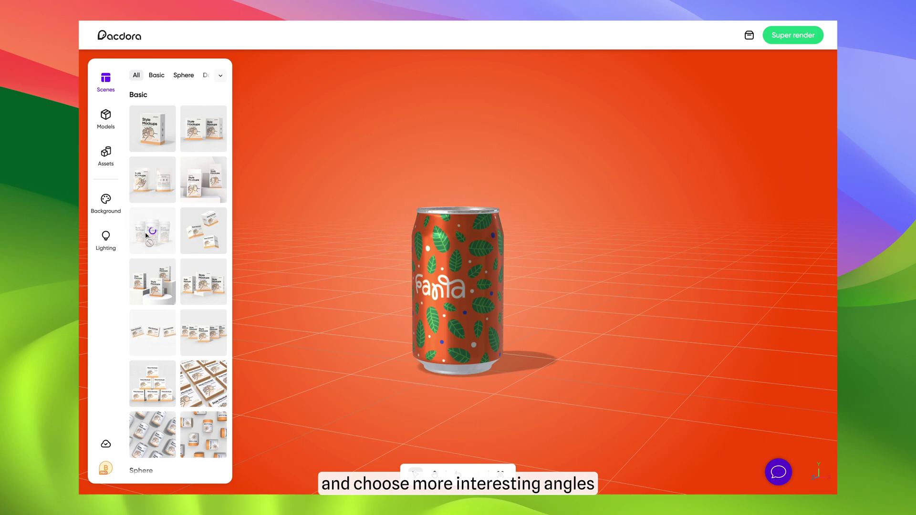
{"action": "mouse_move", "coordinate": [371, 273]}
{"action": "left_mouse_down"}
{"action": "mouse_move", "coordinate": [380, 292]}
{"action": "mouse_move", "coordinate": [355, 277]}
{"action": "left_mouse_up"}
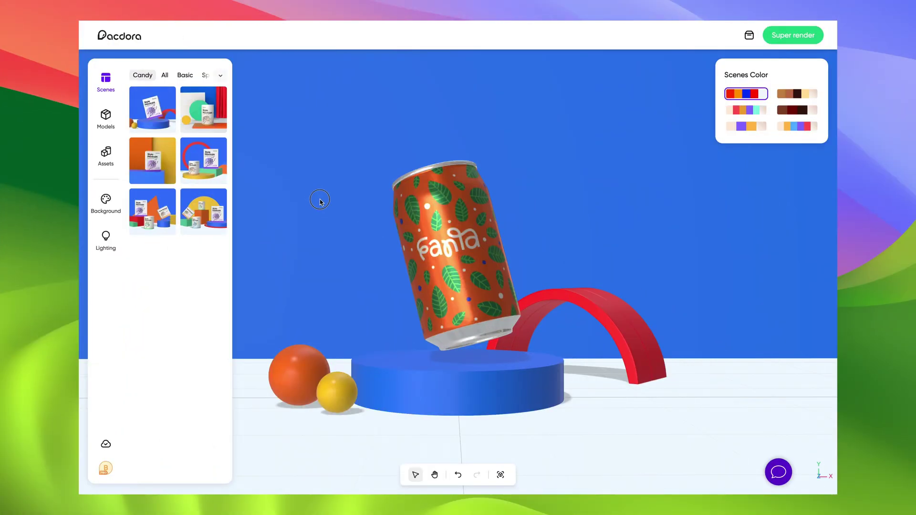
Step: Orbit around the tilted can in the Candy scene with the blue podium, spheres and red arch
{"action": "left_click_drag", "start_coordinate": [320, 201], "coordinate": [353, 200]}
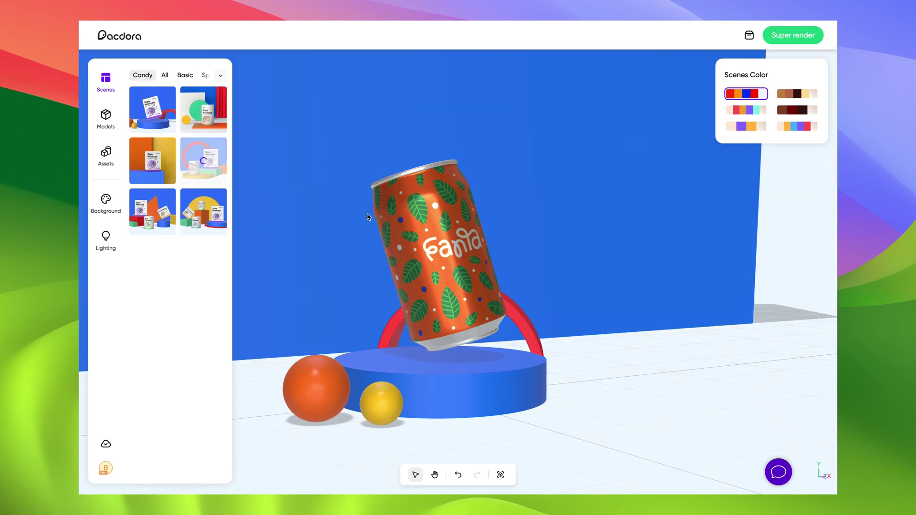
{"action": "left_click_drag", "start_coordinate": [347, 213], "coordinate": [383, 213]}
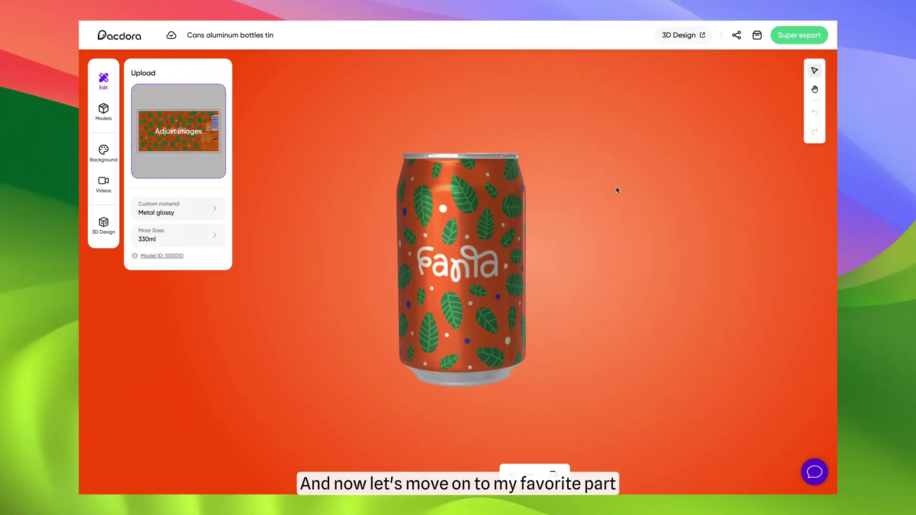
Step: Open the basic video animations for the can mockup and preview the Rotation animation
{"action": "left_click", "coordinate": [100, 189]}
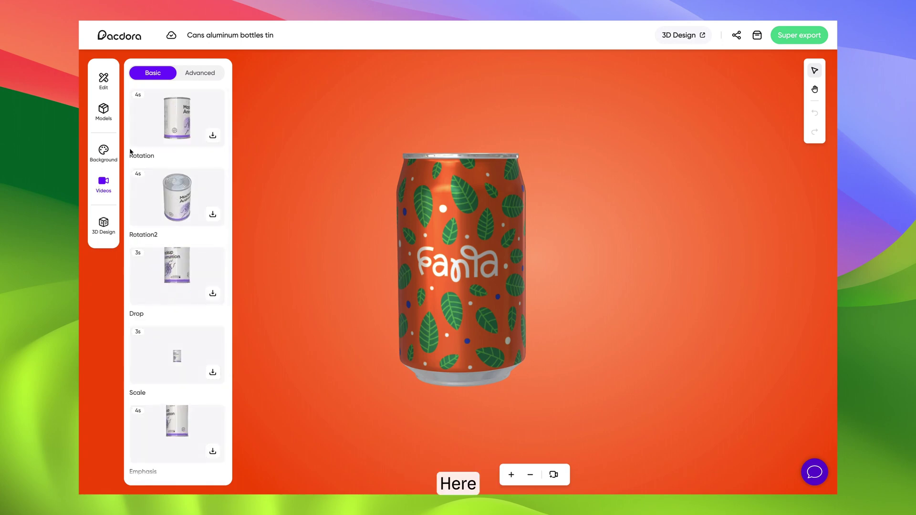
{"action": "mouse_move", "coordinate": [179, 115]}
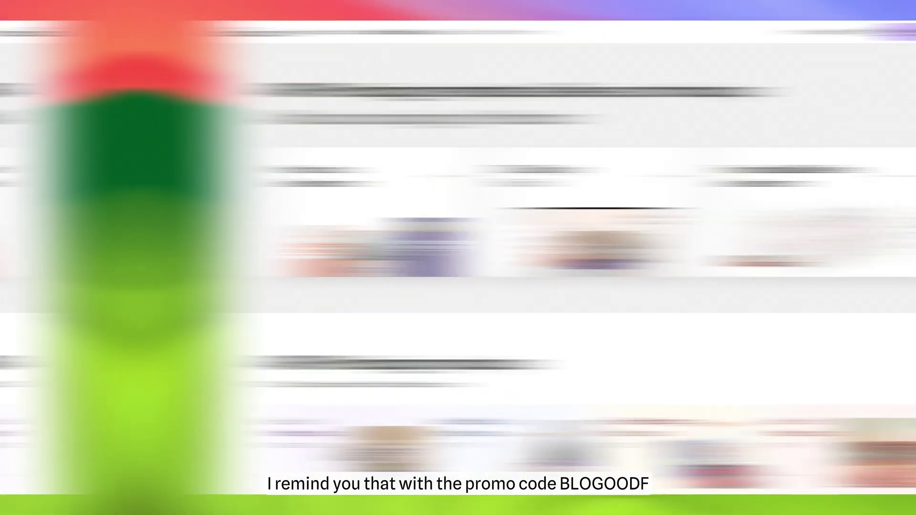
{"action": "scroll", "coordinate": [818, 67], "scroll_direction": "down", "scroll_amount": 2}
{"action": "scroll", "coordinate": [818, 66], "scroll_direction": "down", "scroll_amount": 3}
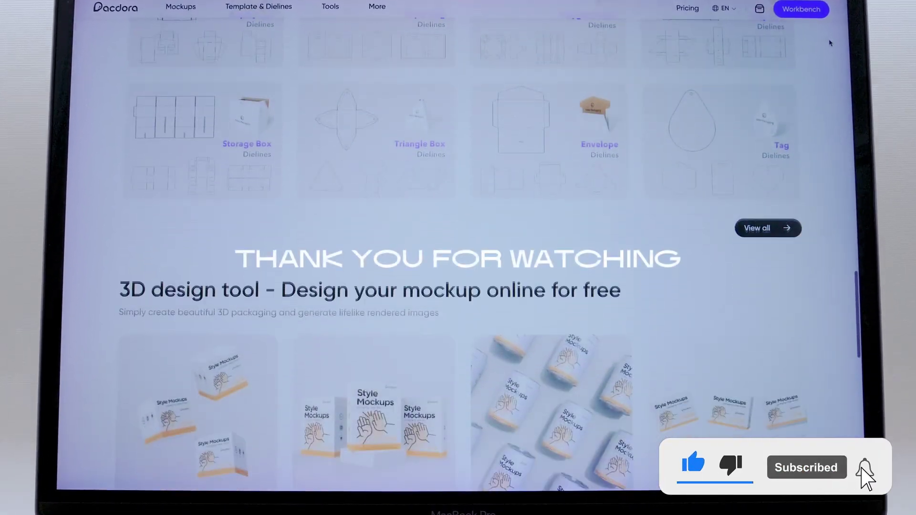
{"action": "scroll", "coordinate": [841, 38], "scroll_direction": "down", "scroll_amount": 8}
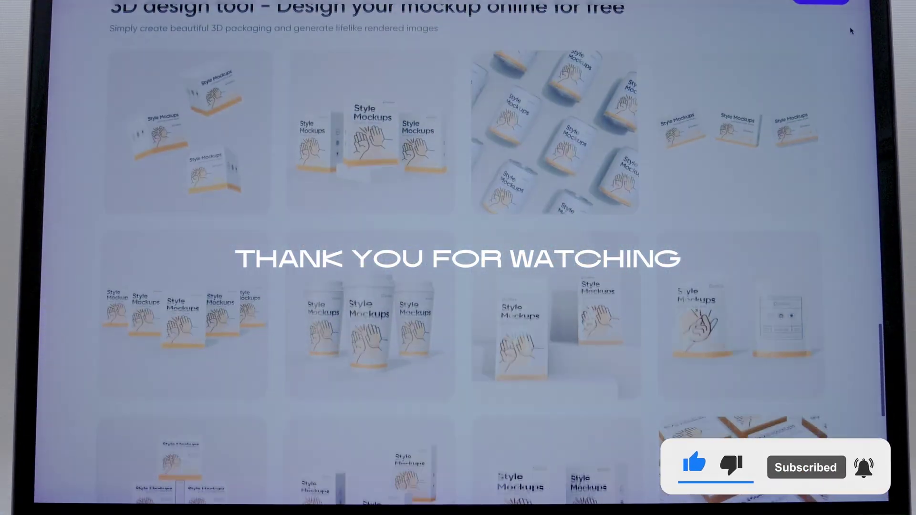
{"action": "scroll", "coordinate": [861, 25], "scroll_direction": "down", "scroll_amount": 7}
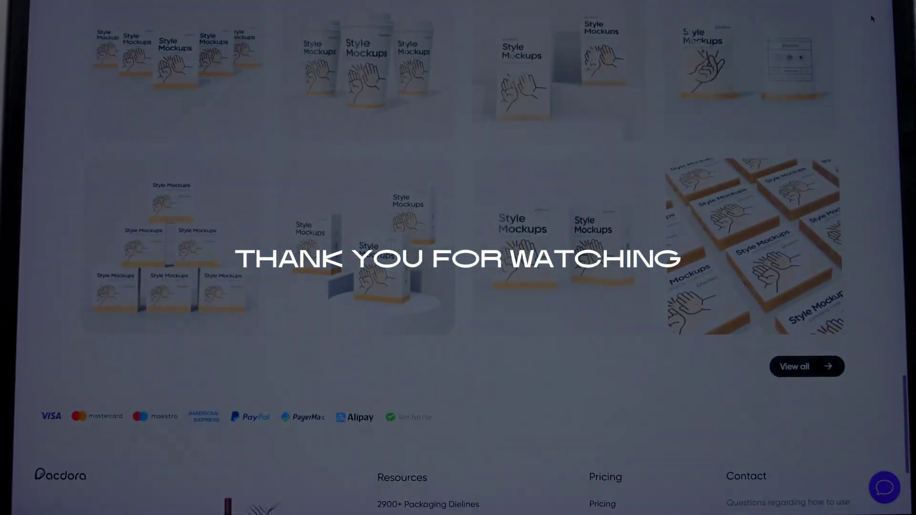